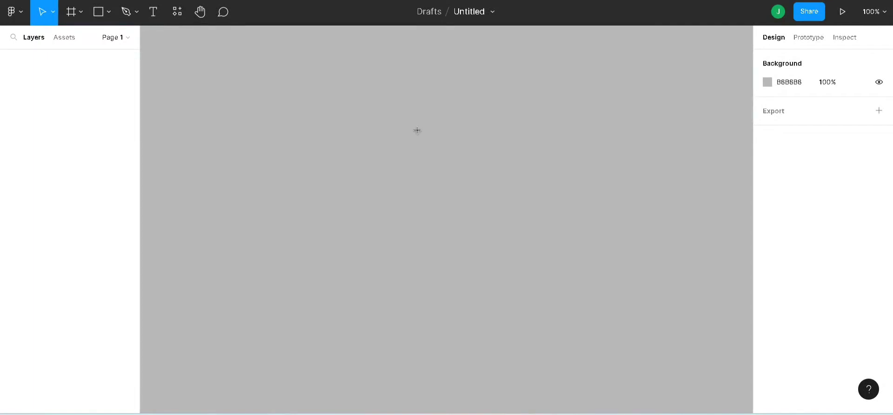
# - Draw a landscape frame about 763 × 450 on the empty canvas and reposition it near the middle
pyautogui.press('f')
pyautogui.moveTo(286, 94)
pyautogui.mouseDown()
pyautogui.moveTo(401, 186)
pyautogui.moveTo(589, 279)
pyautogui.moveTo(717, 367)
pyautogui.moveTo(730, 356)
pyautogui.mouseUp()
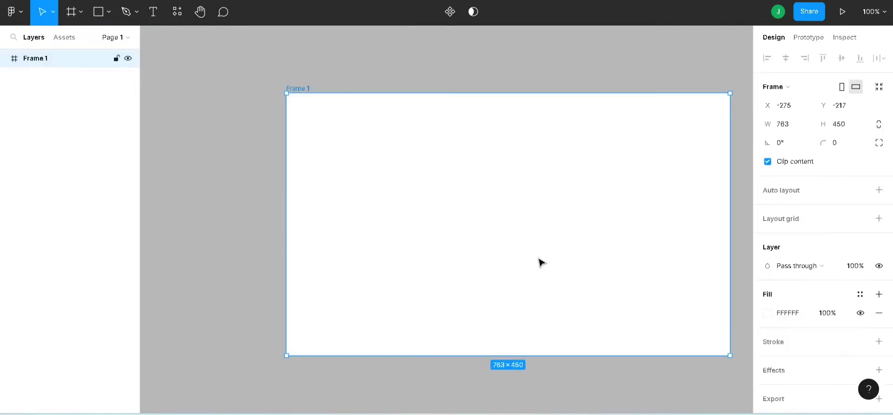
pyautogui.moveTo(554, 251); pyautogui.dragTo(512, 250)
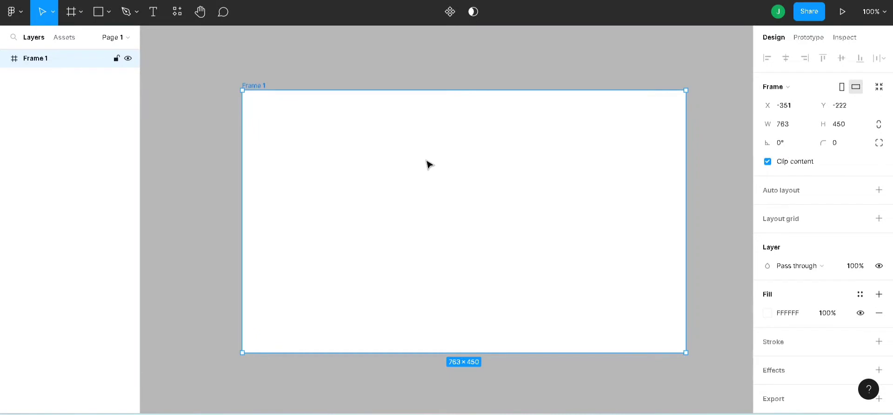
# - Run the Color Palettes plugin and add the #530 palette to the canvas
pyautogui.rightClick(547, 55)
pyautogui.moveTo(571, 148)
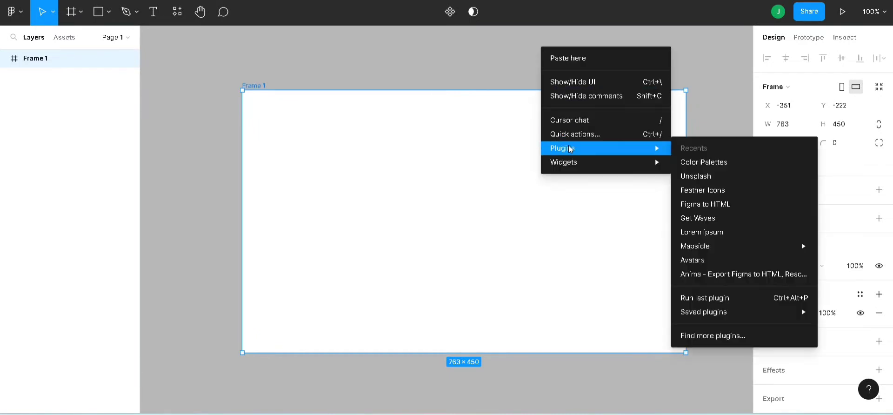
pyautogui.click(695, 163)
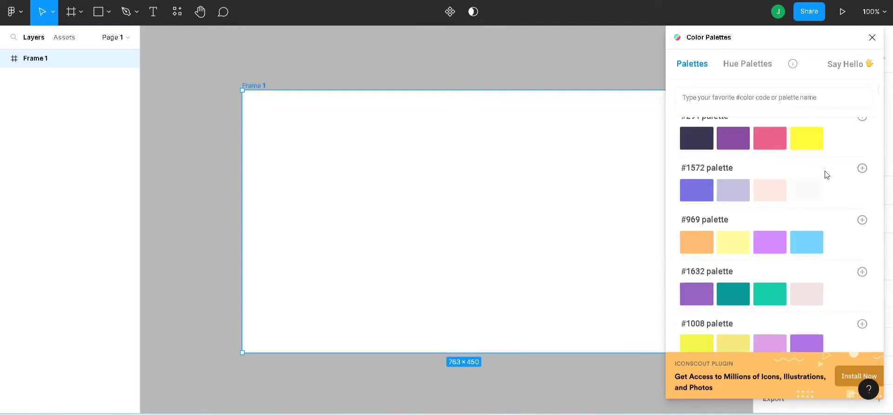
pyautogui.scroll(-6, 826, 175)
pyautogui.scroll(6, 827, 175)
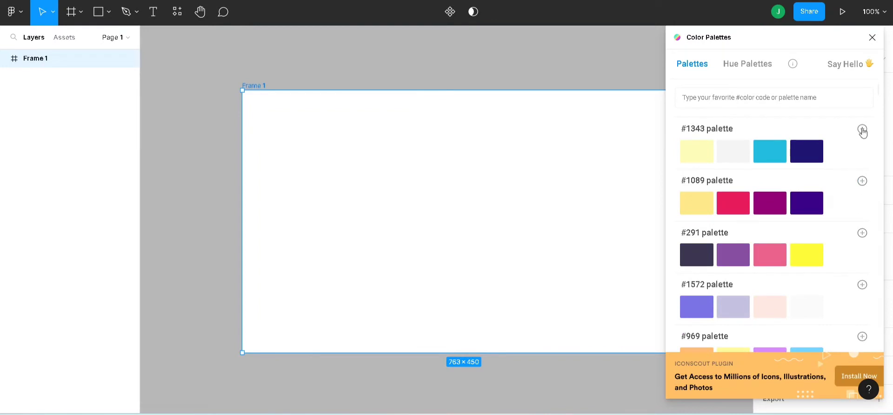
pyautogui.scroll(-6, 847, 185)
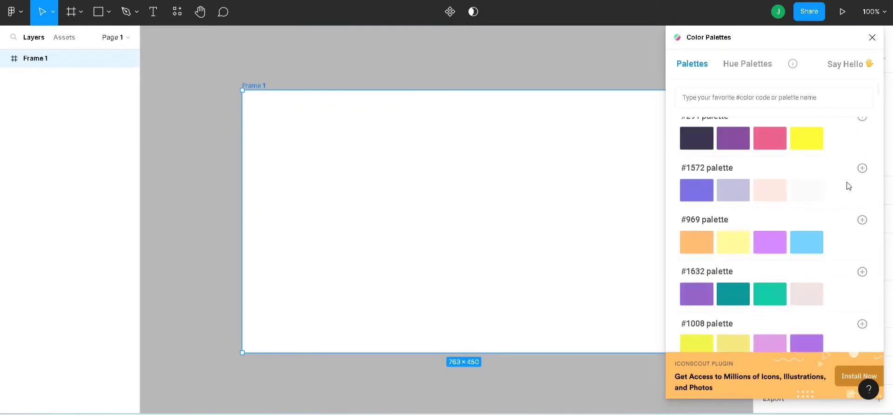
pyautogui.scroll(-5, 848, 185)
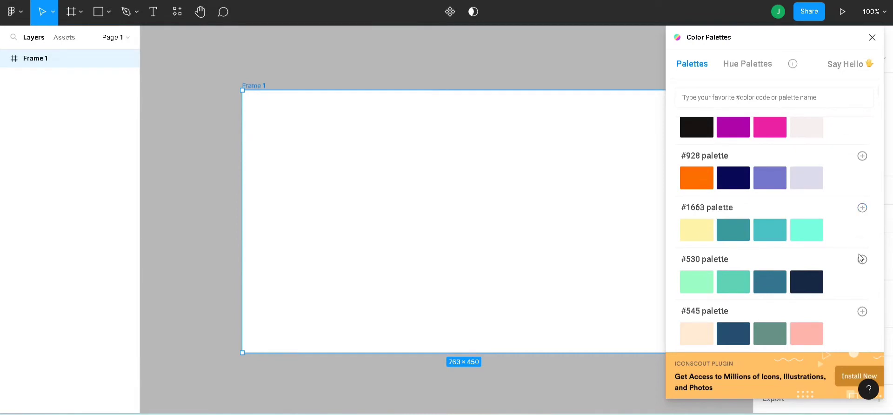
pyautogui.click(863, 259)
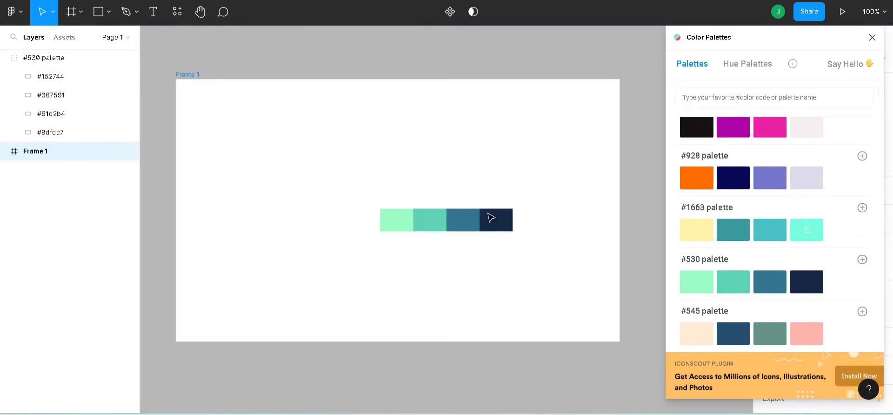
# - Close the plugin and arrange the collapsed palette group above Frame 1, with the frame centred roughly beneath it
pyautogui.click(433, 220)
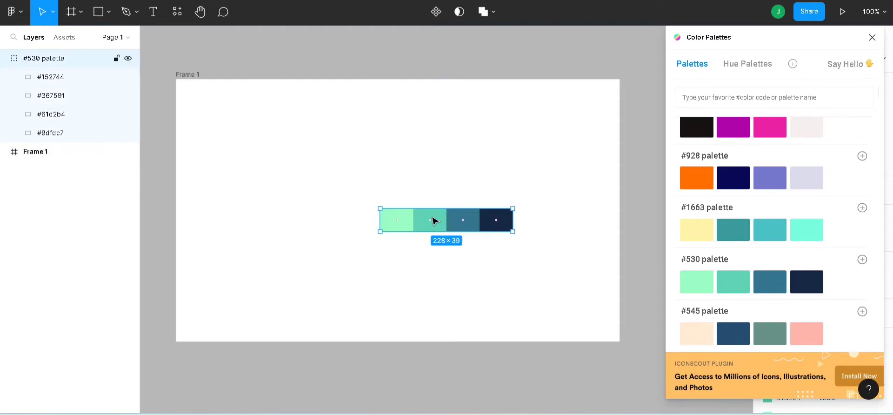
pyautogui.click(872, 37)
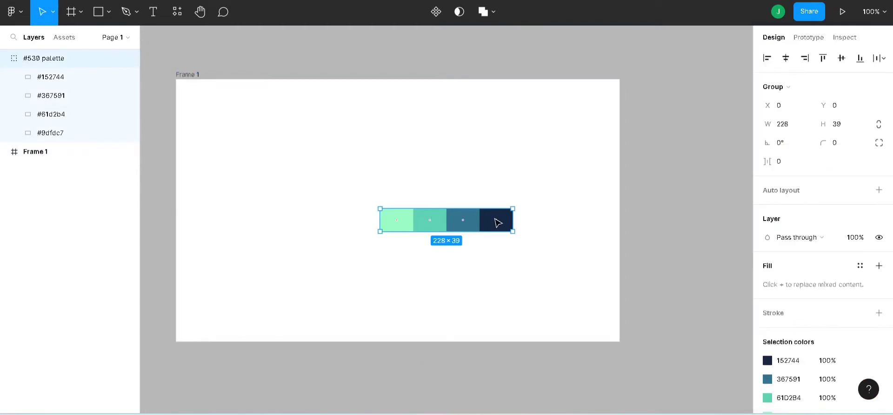
pyautogui.moveTo(476, 225); pyautogui.dragTo(473, 57)
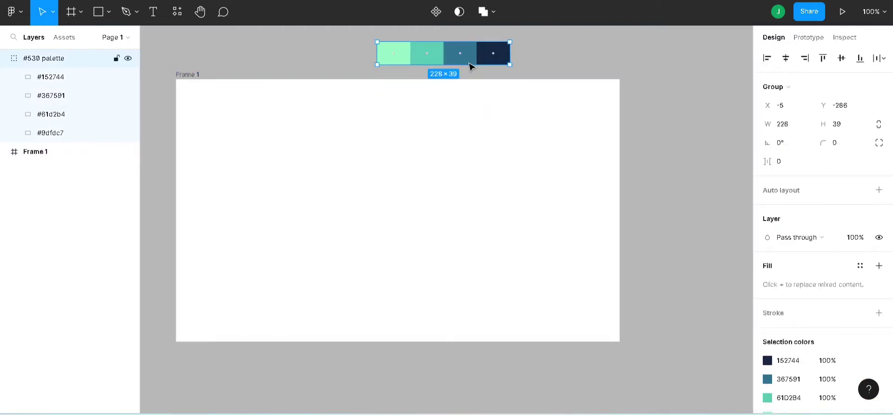
pyautogui.click(6, 59)
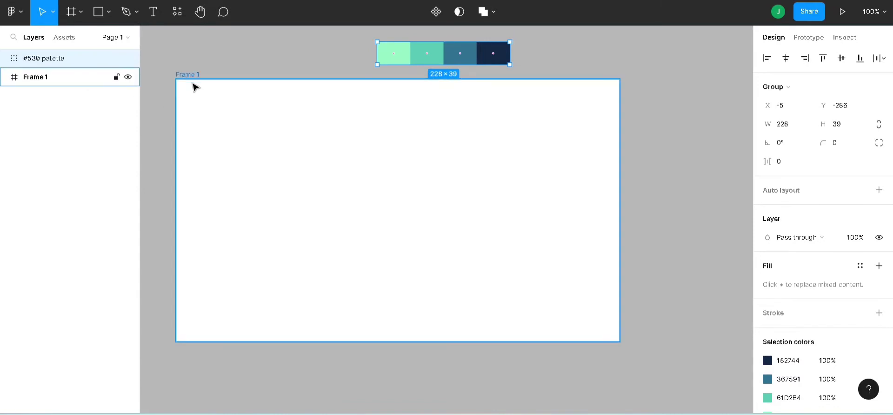
pyautogui.moveTo(197, 80); pyautogui.dragTo(246, 93)
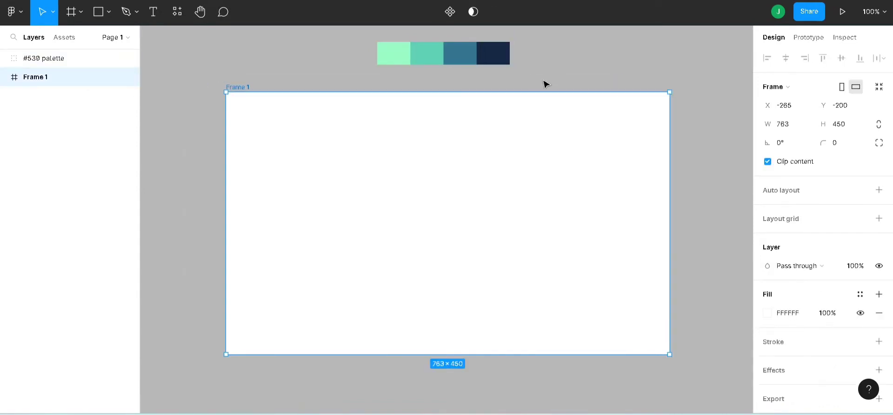
# - Fill Frame 1 with the light green 9DFDC7 sampled from the palette
pyautogui.click(768, 313)
pyautogui.click(630, 284)
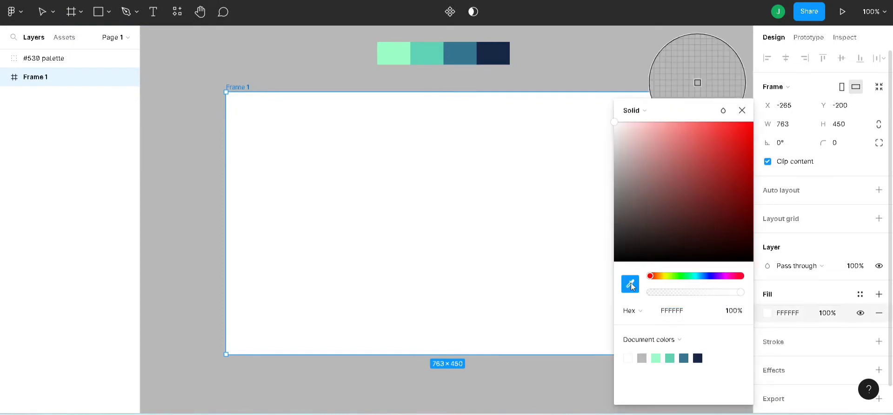
pyautogui.click(407, 51)
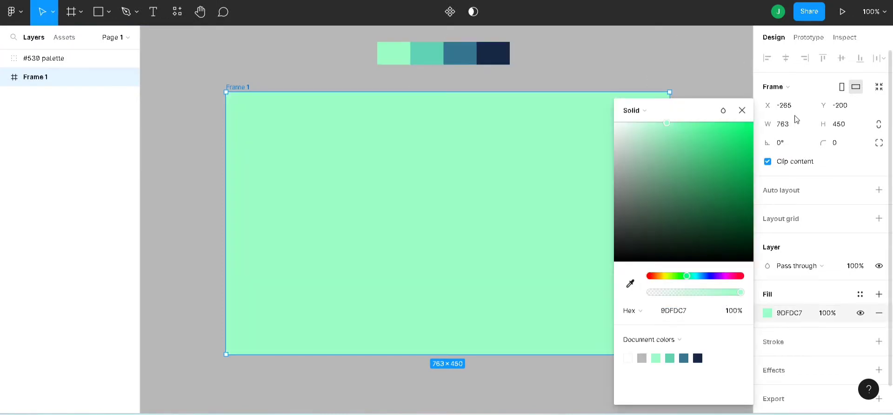
pyautogui.click(742, 111)
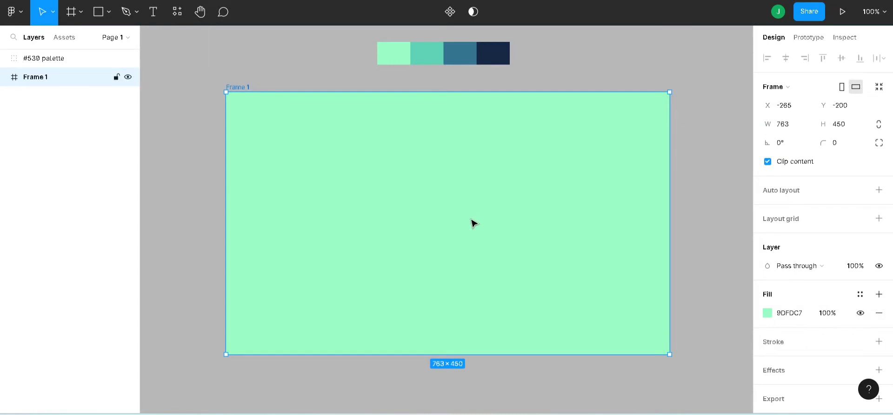
# - Fill Frame 1 with the dark navy 152744 sampled from the palette
pyautogui.click(767, 312)
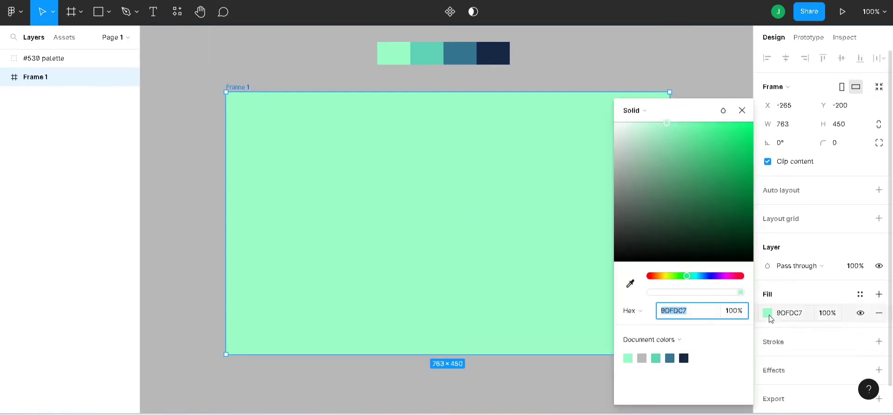
pyautogui.click(630, 291)
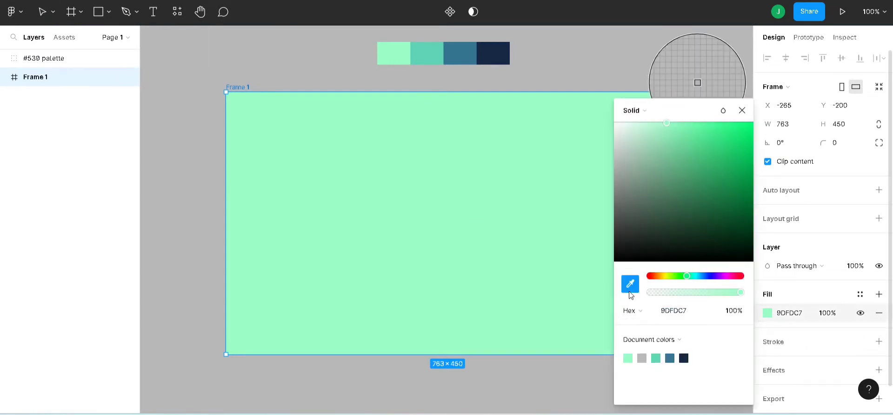
pyautogui.click(508, 57)
pyautogui.click(742, 110)
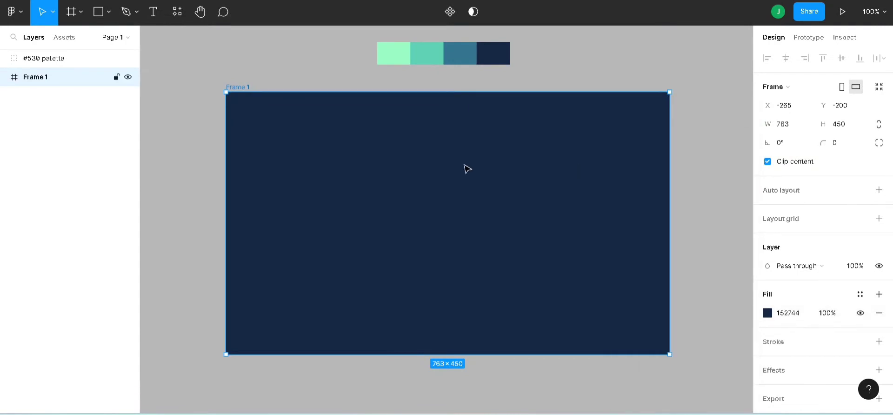
# - Draw a second frame about 273 × 152 inside Frame 1 and move it near the centre
pyautogui.press('f')
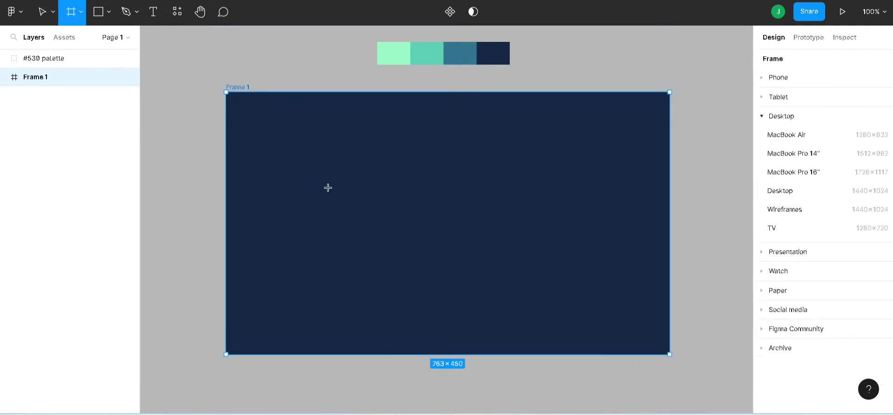
pyautogui.moveTo(321, 153); pyautogui.dragTo(480, 242)
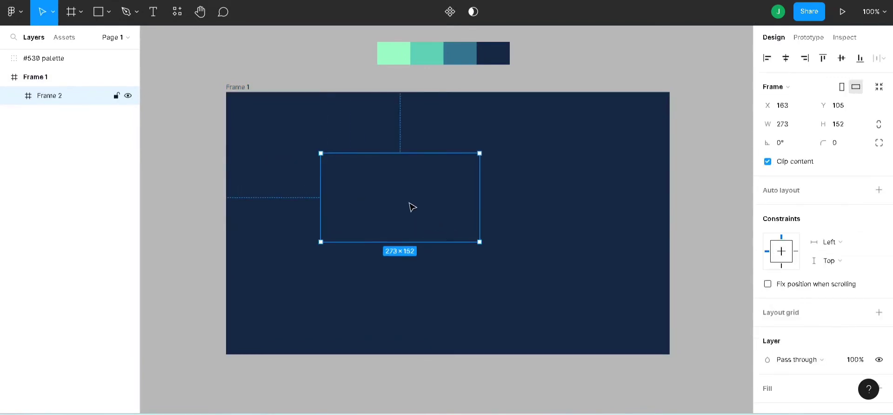
pyautogui.moveTo(390, 203); pyautogui.dragTo(426, 225)
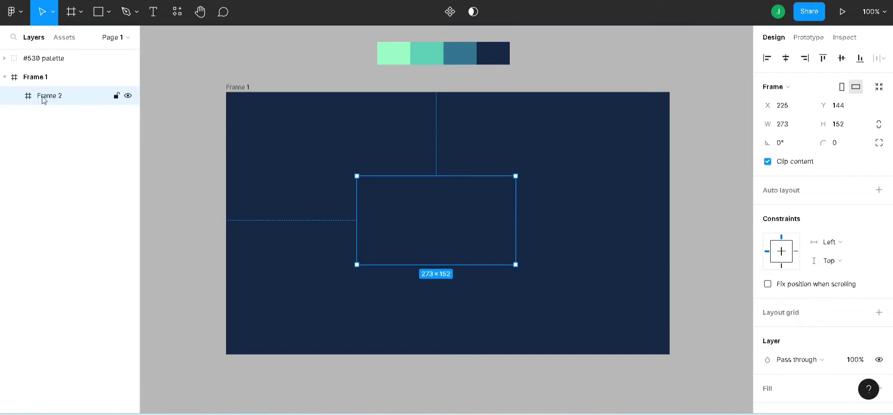
# - Take Frame 2 out of Frame 1 in the layer hierarchy and give it a white FFFFFF fill
pyautogui.moveTo(44, 95); pyautogui.dragTo(42, 76)
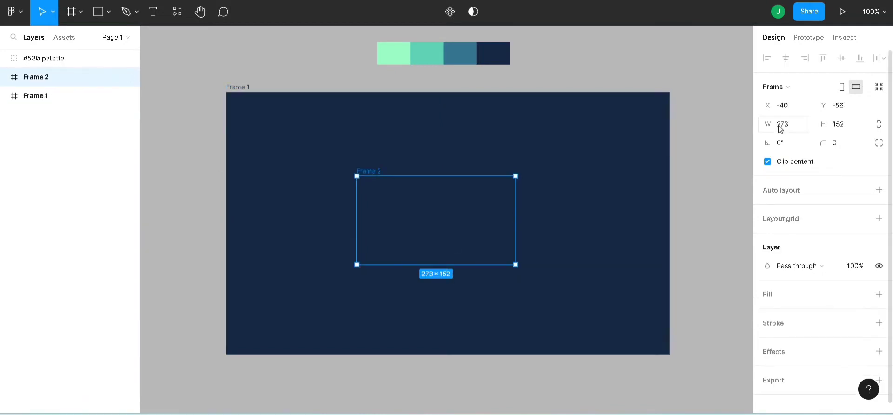
pyautogui.click(878, 294)
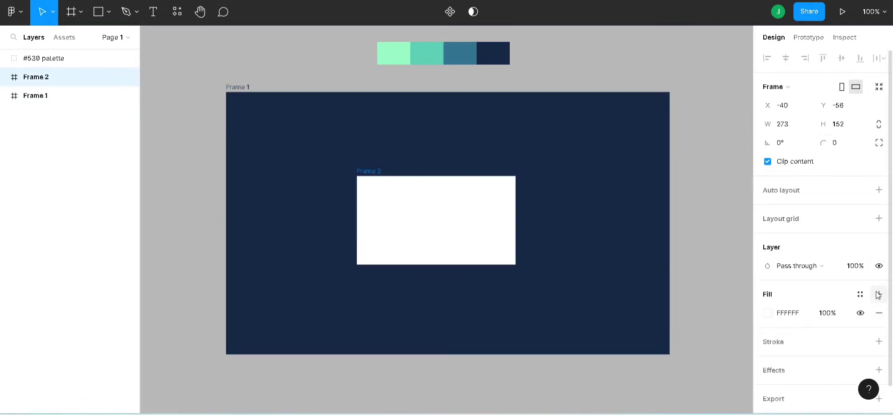
# - Set Frame 2's width to 402 and its height to 610
pyautogui.click(801, 130)
pyautogui.write('402')
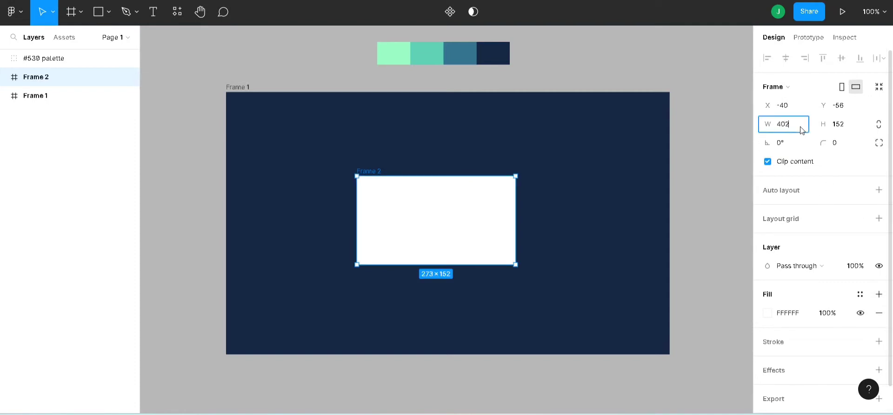
pyautogui.click(851, 123)
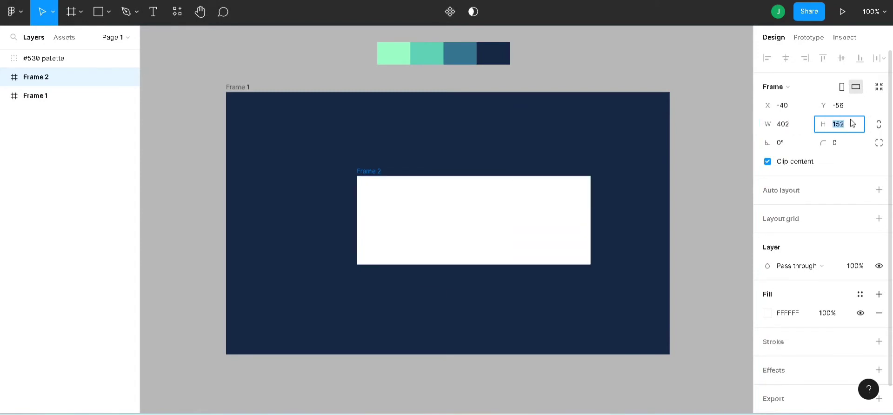
pyautogui.write('610')
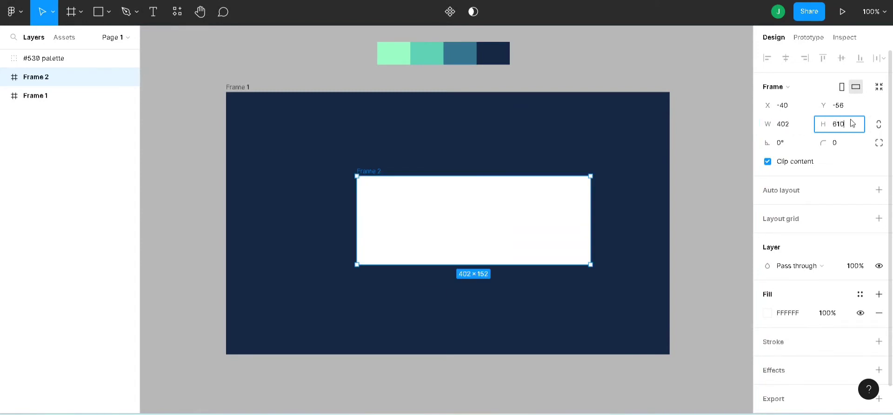
pyautogui.press('Return')
# - Switch Frame 2 to landscape orientation and position it centrally over Frame 1
pyautogui.moveTo(496, 295); pyautogui.dragTo(488, 249)
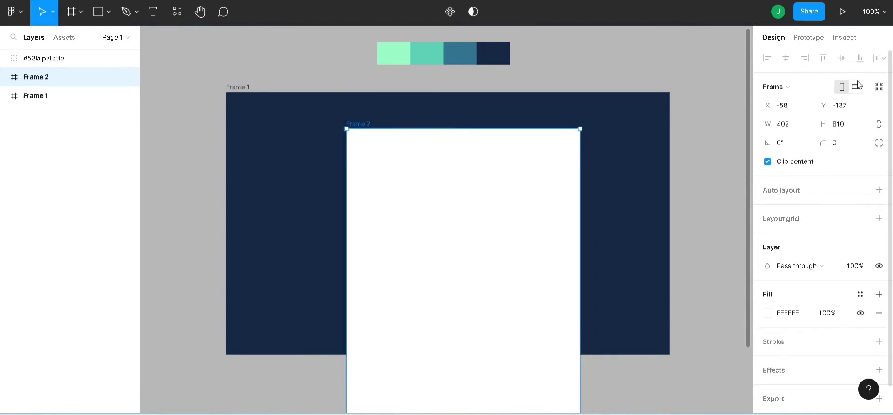
pyautogui.click(855, 86)
pyautogui.moveTo(540, 212); pyautogui.dragTo(465, 194)
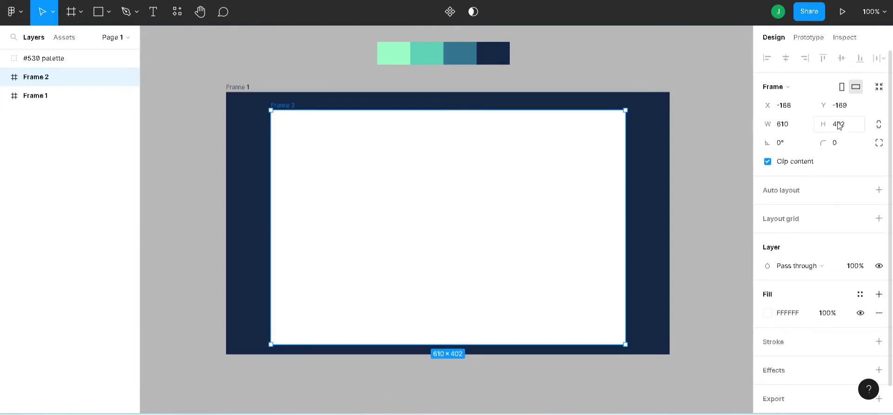
# - Enlarge Frame 1 to about 968 × 559 from its lower corner
pyautogui.click(242, 95)
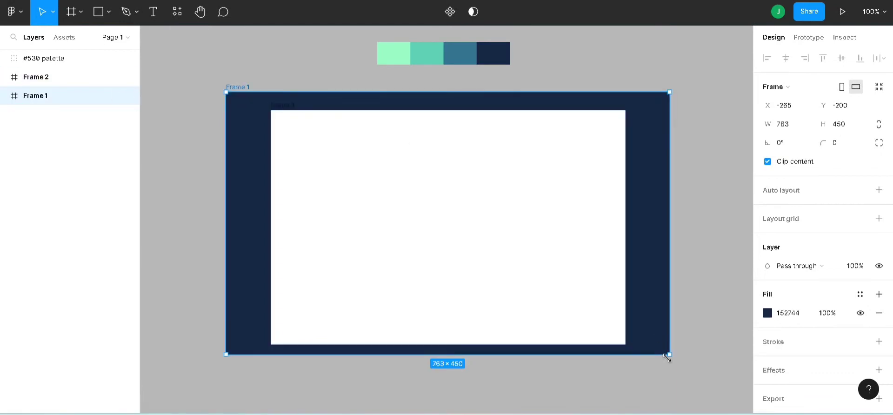
pyautogui.moveTo(669, 355); pyautogui.dragTo(682, 327)
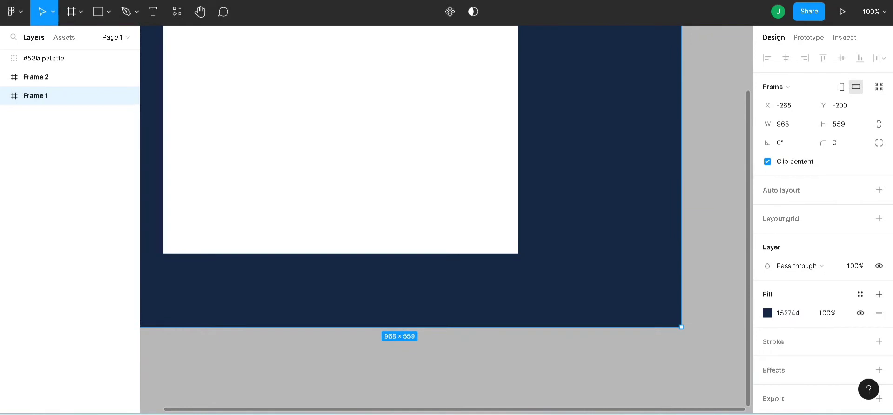
# - Reposition Frame 1 and Frame 2 so the white frame sits centred within the navy one
pyautogui.moveTo(696, 410); pyautogui.dragTo(627, 403)
pyautogui.scroll(2, 515, 305)
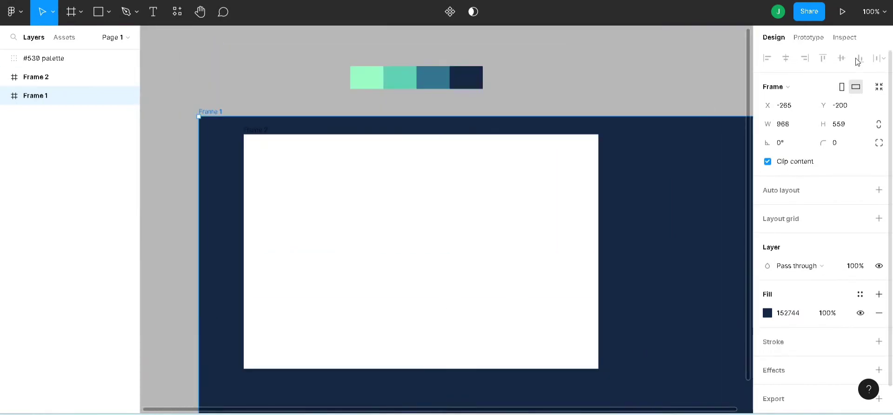
pyautogui.click(873, 11)
pyautogui.click(791, 97)
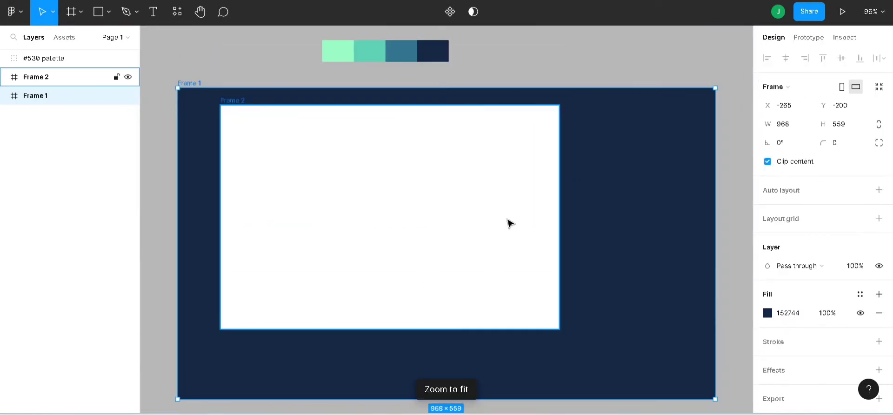
pyautogui.moveTo(507, 219); pyautogui.dragTo(438, 228)
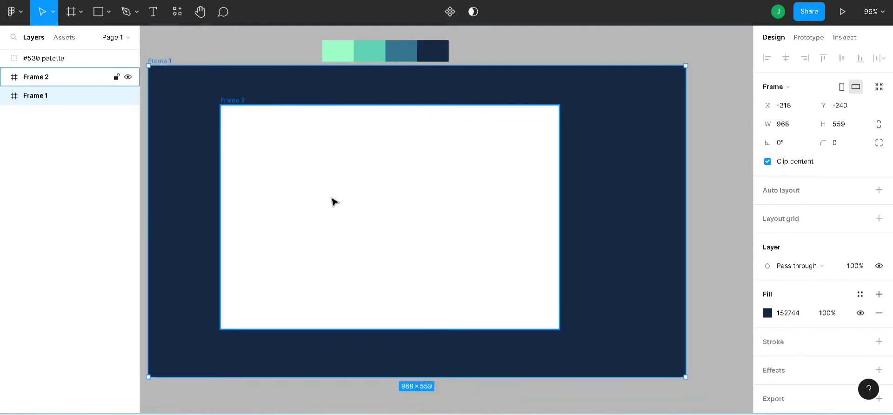
pyautogui.click(44, 85)
pyautogui.moveTo(388, 256); pyautogui.dragTo(408, 259)
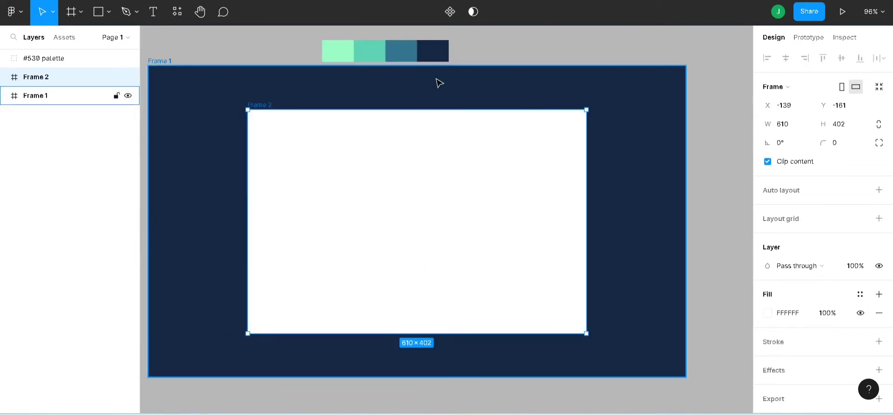
# - Set the opacity of Frame 2's white fill to 20%
pyautogui.click(564, 44)
pyautogui.click(529, 196)
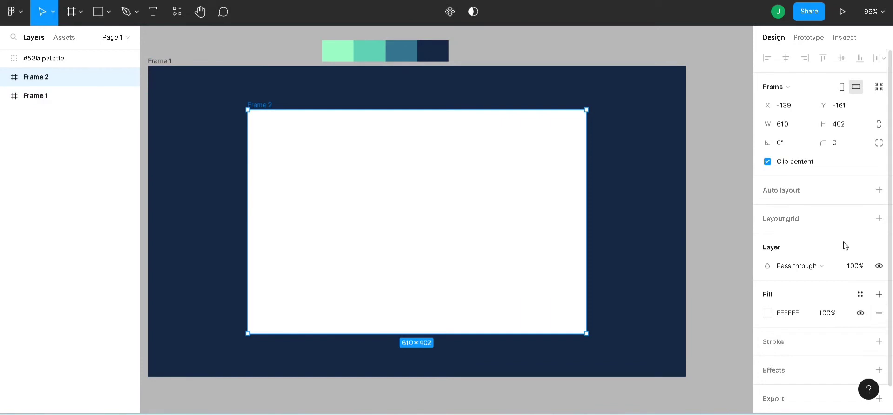
pyautogui.scroll(-1, 845, 246)
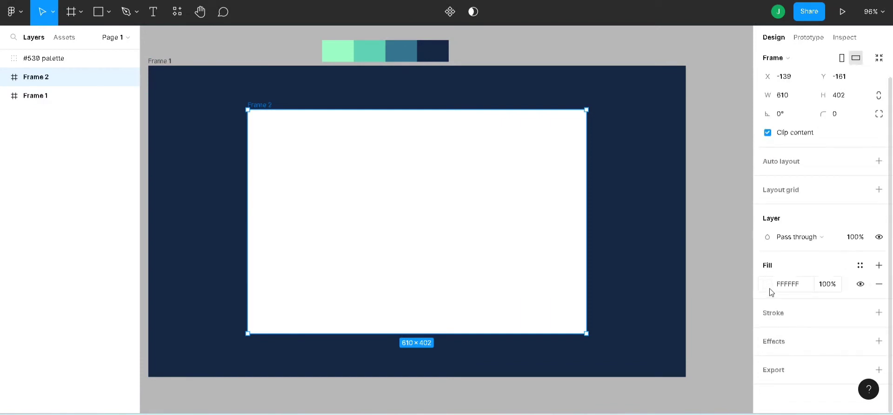
pyautogui.click(831, 289)
pyautogui.write('20')
pyautogui.press('Return')
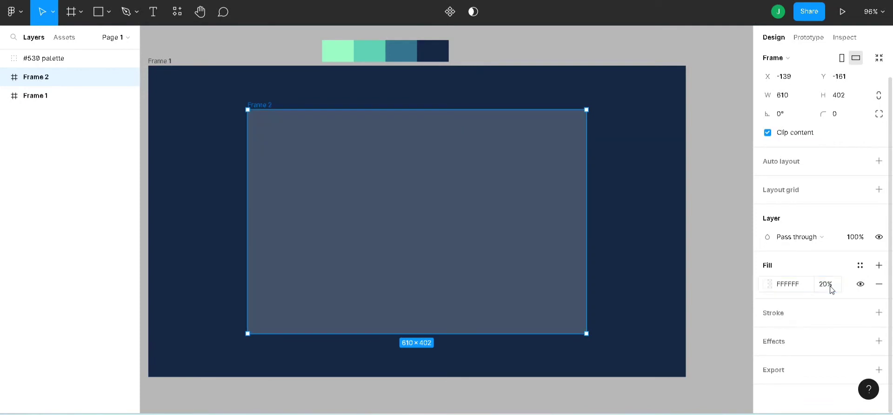
# - Add an inside stroke to Frame 2 and set its thickness to 1.2
pyautogui.click(879, 313)
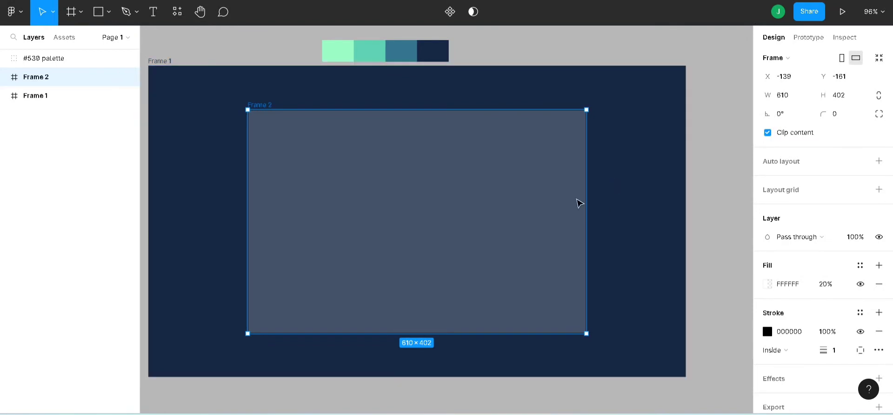
pyautogui.click(711, 172)
pyautogui.click(523, 175)
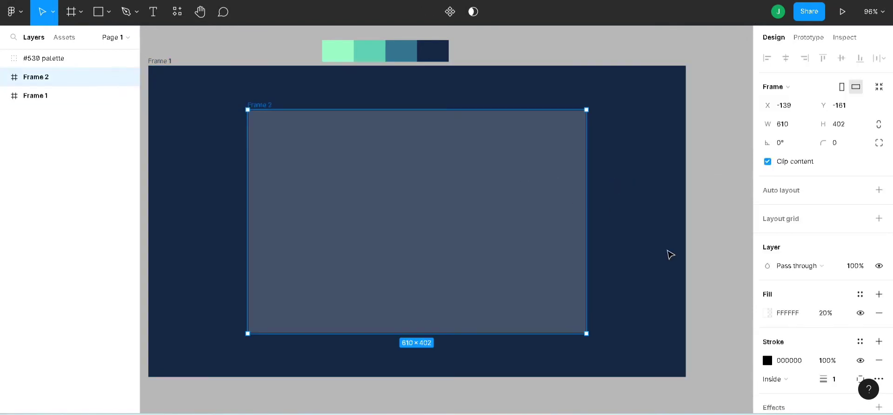
pyautogui.scroll(-2, 817, 353)
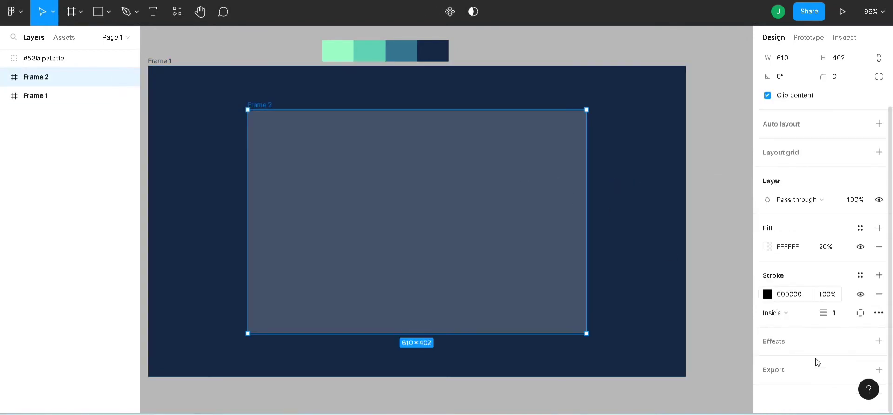
pyautogui.click(839, 314)
pyautogui.press('Return')
# - Change Frame 2's stroke colour to white (FFFFFF)
pyautogui.click(767, 294)
pyautogui.click(614, 147)
pyautogui.moveTo(609, 134); pyautogui.dragTo(608, 124)
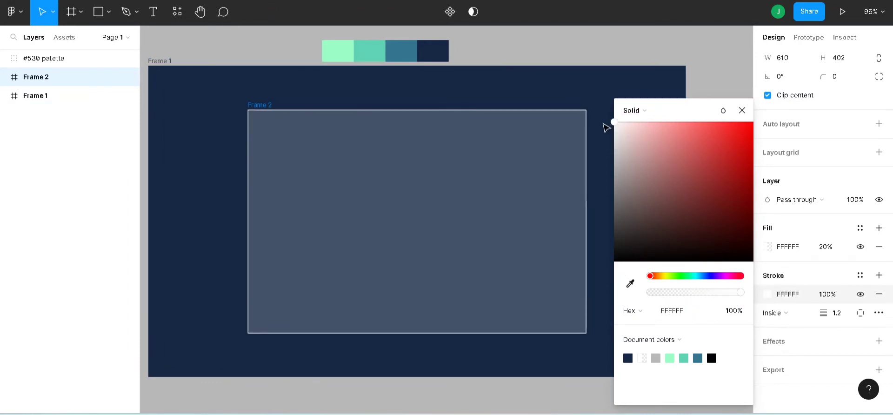
pyautogui.click(742, 110)
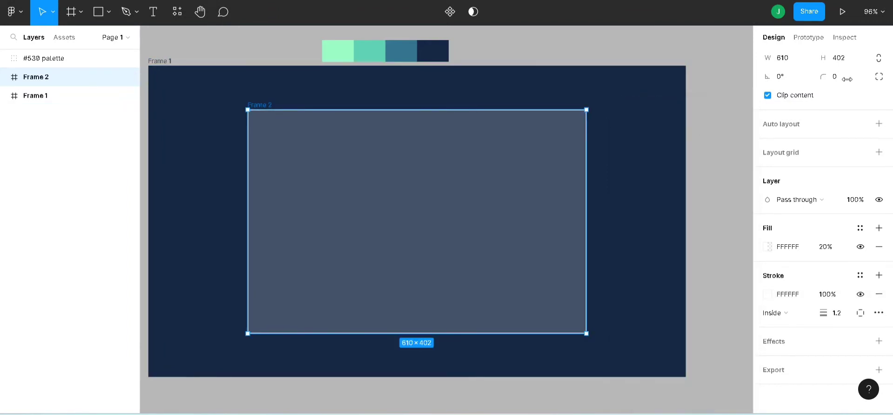
# - Round Frame 2's corners with a radius of 25
pyautogui.scroll(2, 860, 143)
pyautogui.click(854, 149)
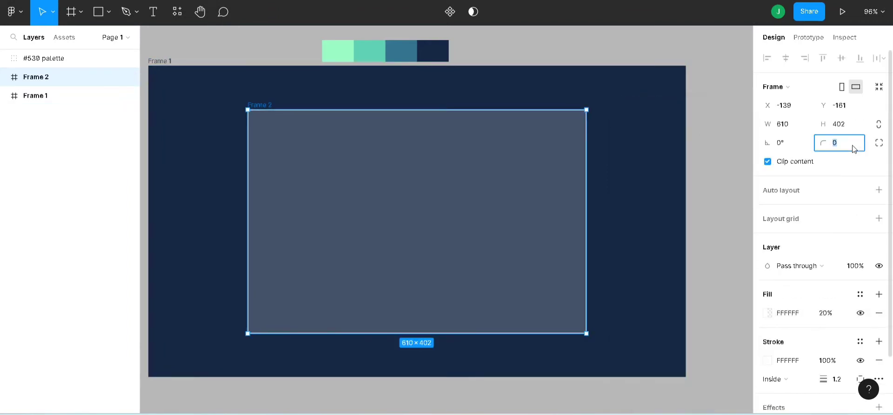
pyautogui.write('25')
pyautogui.press('Return')
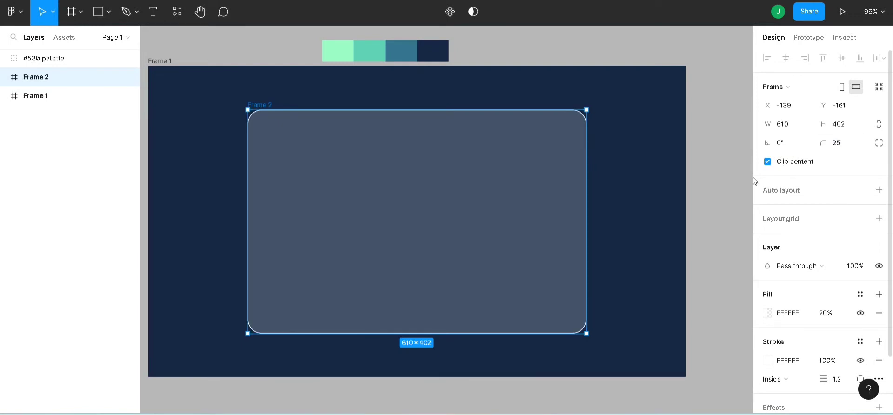
# - Add an effect to Frame 2 and set its type to Background blur
pyautogui.click(709, 197)
pyautogui.click(546, 208)
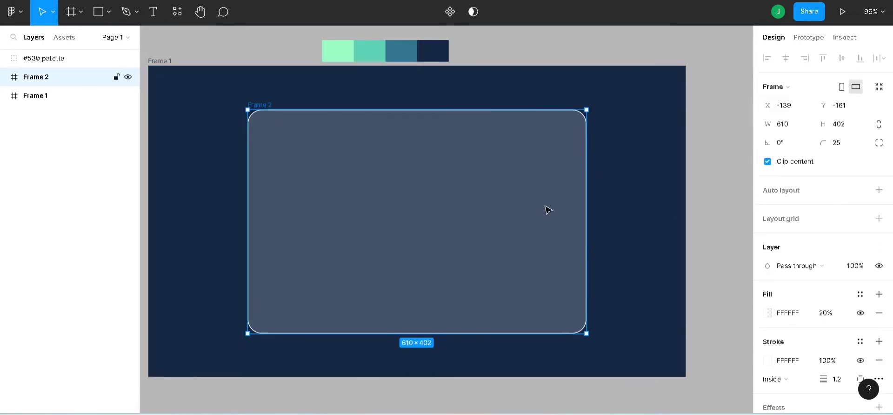
pyautogui.scroll(-2, 847, 342)
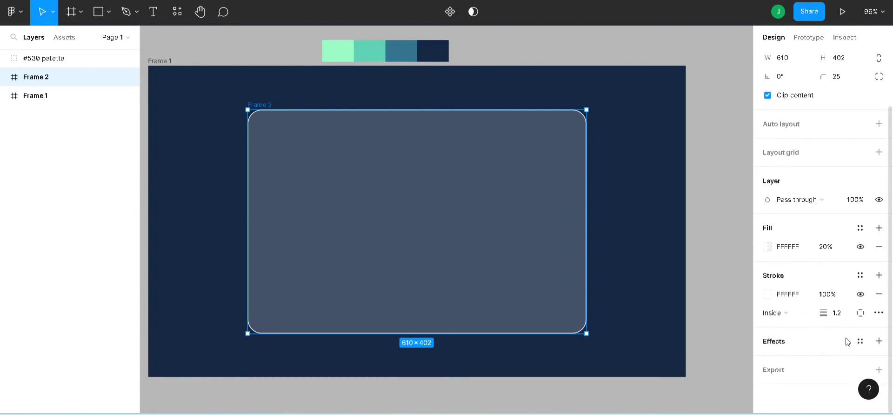
pyautogui.click(878, 342)
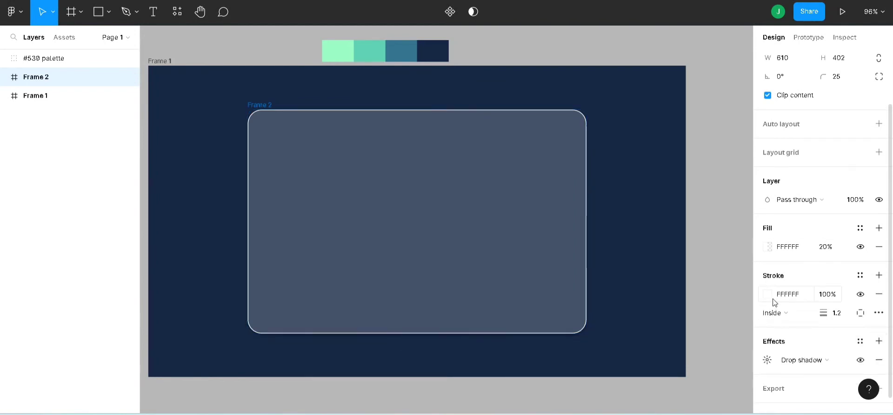
pyautogui.scroll(-1, 773, 302)
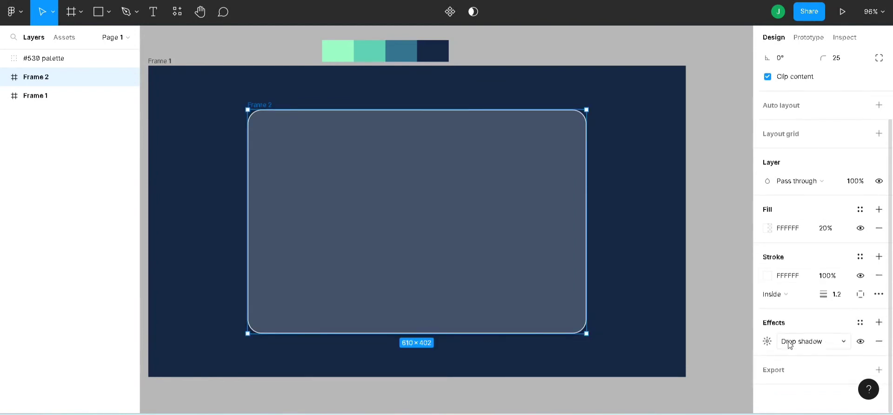
pyautogui.click(789, 344)
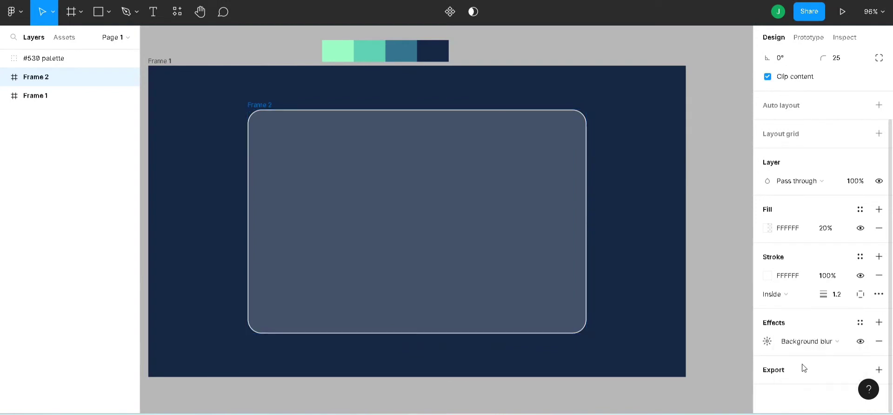
# - Set Frame 2's background blur amount to 27.71
pyautogui.click(767, 341)
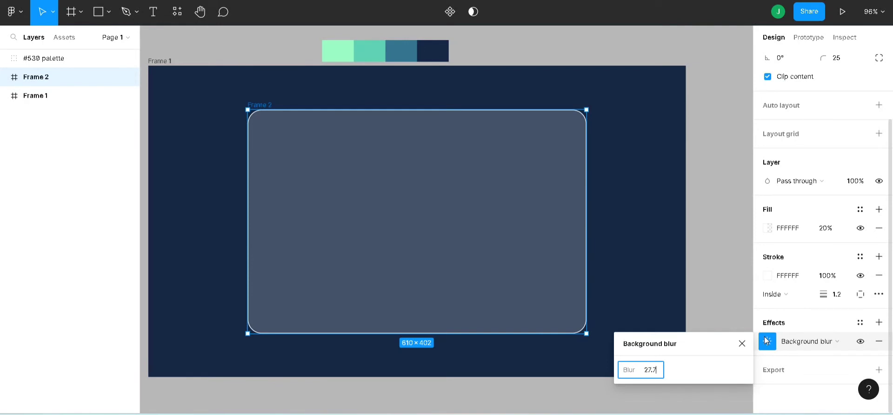
pyautogui.write('27.71')
pyautogui.press('Return')
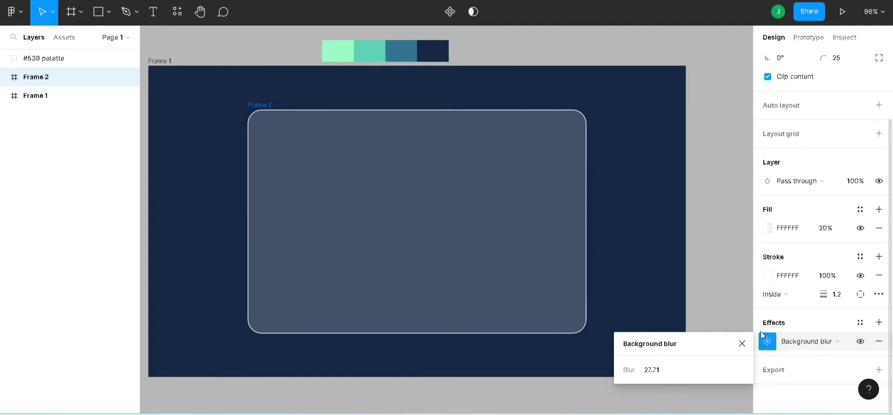
pyautogui.click(740, 343)
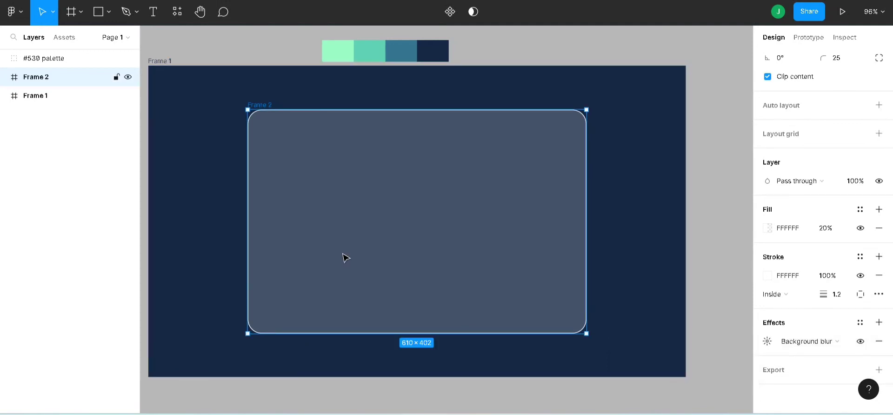
# - Move Frame 1 and Frame 2 together slightly down and to the right, clear of the colour palette
pyautogui.moveTo(417, 254)
pyautogui.mouseDown()
pyautogui.moveTo(417, 243)
pyautogui.moveTo(417, 256)
pyautogui.mouseUp()
pyautogui.keyDown('shift'); pyautogui.click(158, 59); pyautogui.keyUp('shift')
pyautogui.moveTo(353, 176); pyautogui.dragTo(381, 188)
pyautogui.click(545, 45)
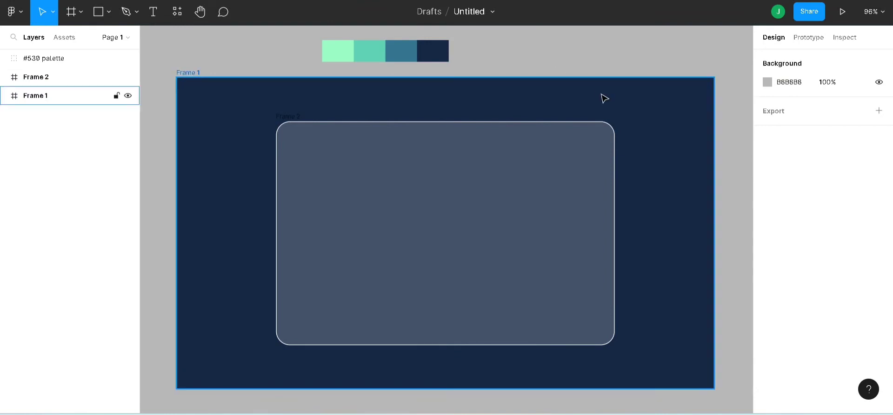
# - Place a circle in Frame 1 overlapping the glass panel's upper-right corner and set its size to 150 × 150
pyautogui.press('o')
pyautogui.click(625, 140)
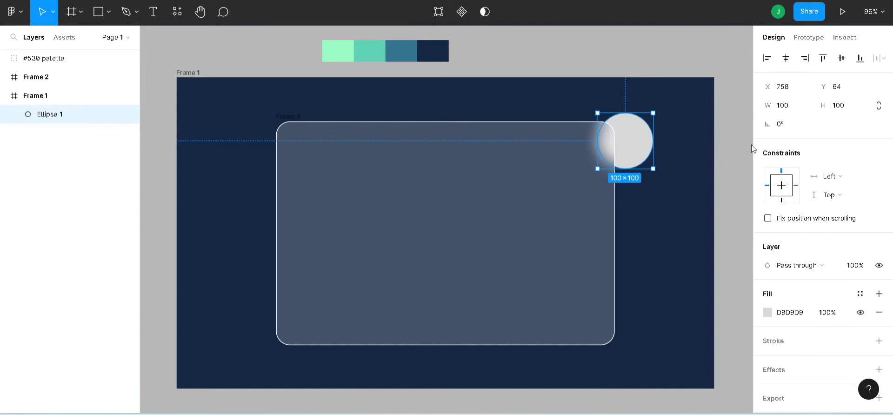
pyautogui.click(798, 106)
pyautogui.write('150')
pyautogui.press('Return')
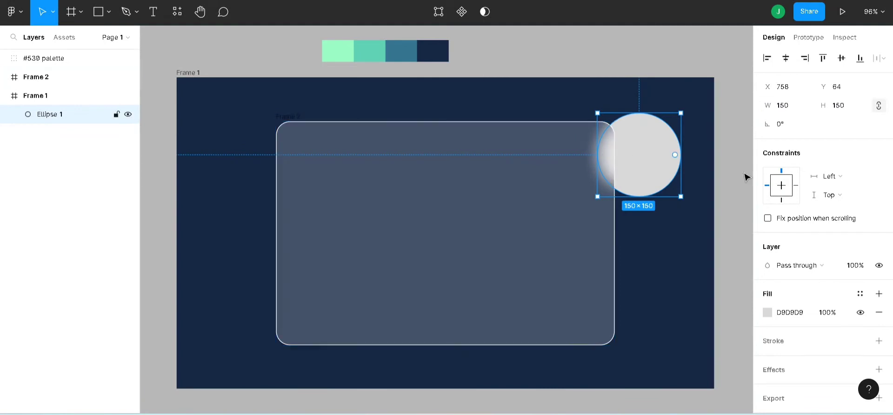
# - Fill the circle with the blue 367591 sampled from the palette
pyautogui.click(768, 312)
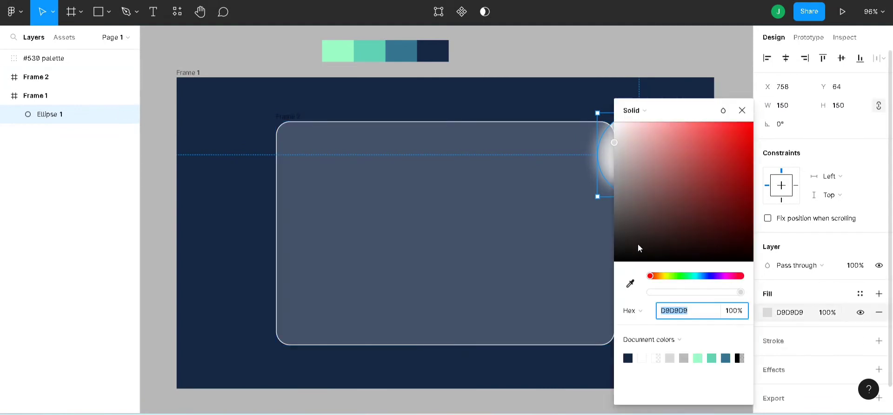
pyautogui.click(631, 286)
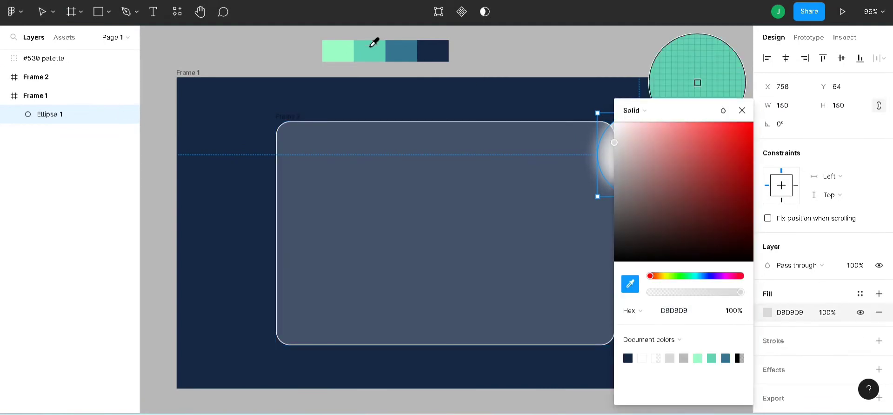
pyautogui.click(407, 46)
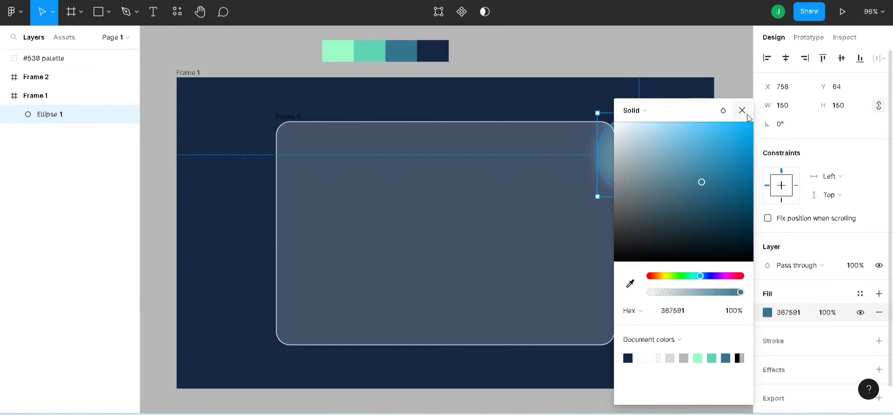
pyautogui.click(742, 111)
# - Duplicate the circle onto the glass panel's left edge and fill the copy with the palette's teal 61D2B4
pyautogui.hotkey('ctrl', 'd')
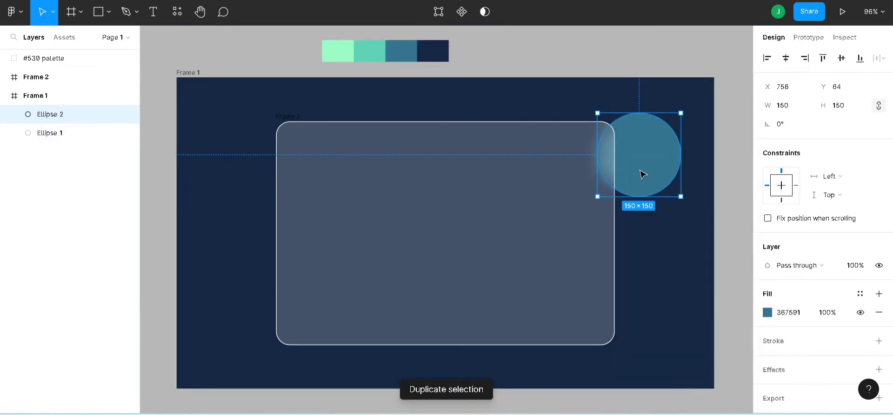
pyautogui.moveTo(640, 173); pyautogui.dragTo(247, 280)
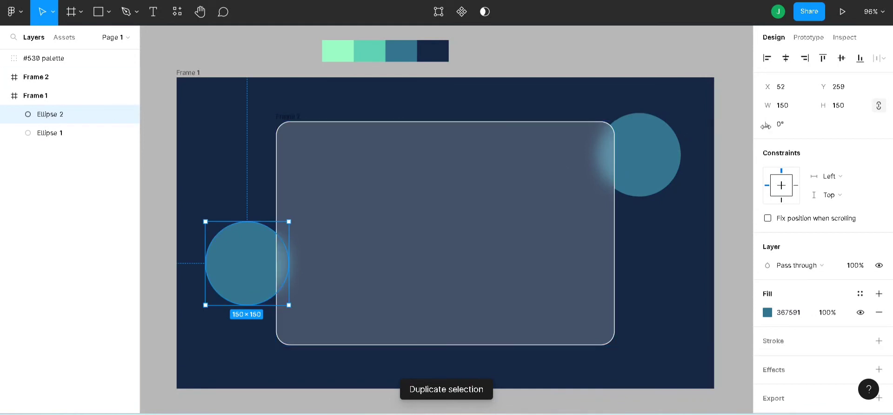
pyautogui.click(767, 312)
pyautogui.click(630, 283)
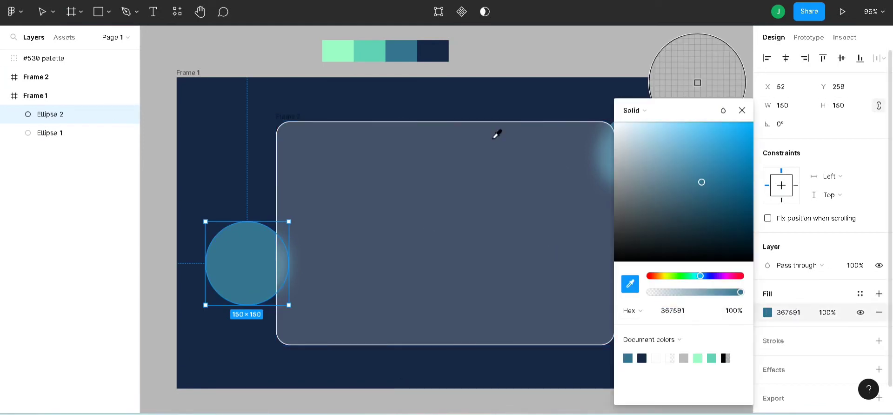
pyautogui.click(377, 52)
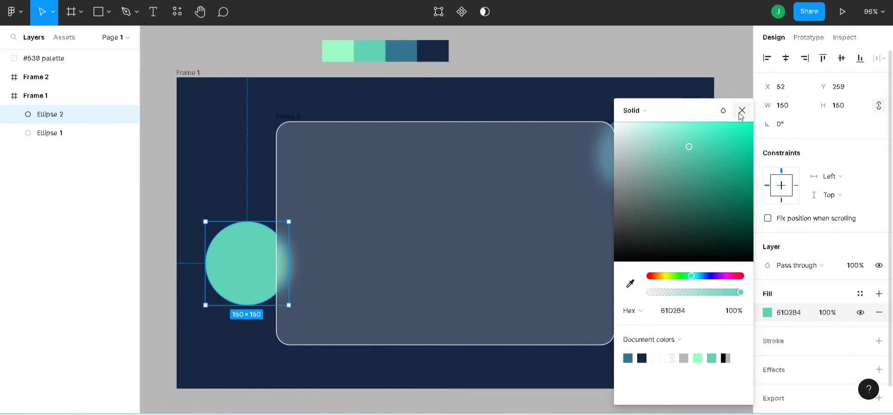
pyautogui.click(741, 110)
# - Duplicate the teal circle onto the glass panel's bottom edge near the right and fill the copy with the palette's light green 9DFDC7
pyautogui.hotkey('ctrl', 'd')
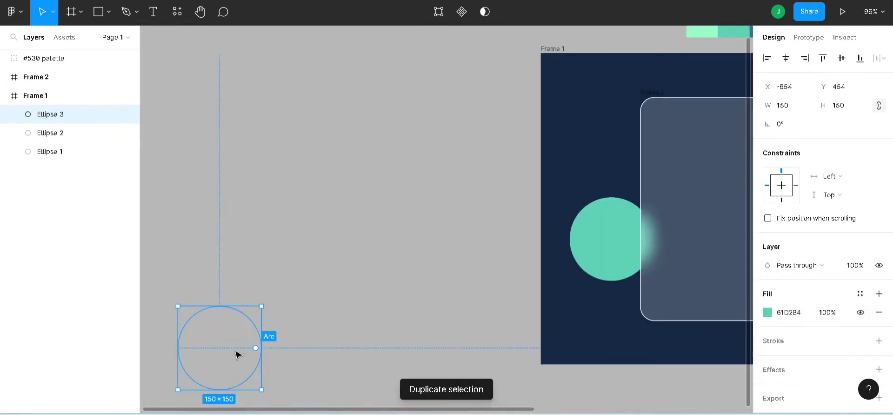
pyautogui.moveTo(237, 355); pyautogui.dragTo(619, 328)
pyautogui.scroll(1, 630, 223)
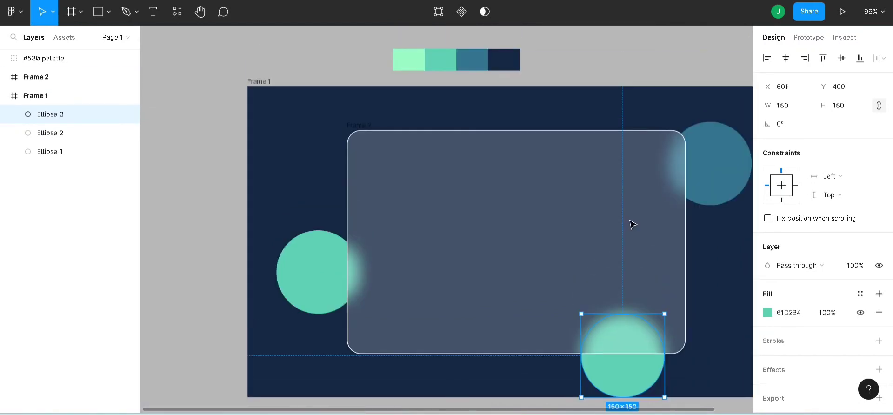
pyautogui.click(768, 316)
pyautogui.click(630, 283)
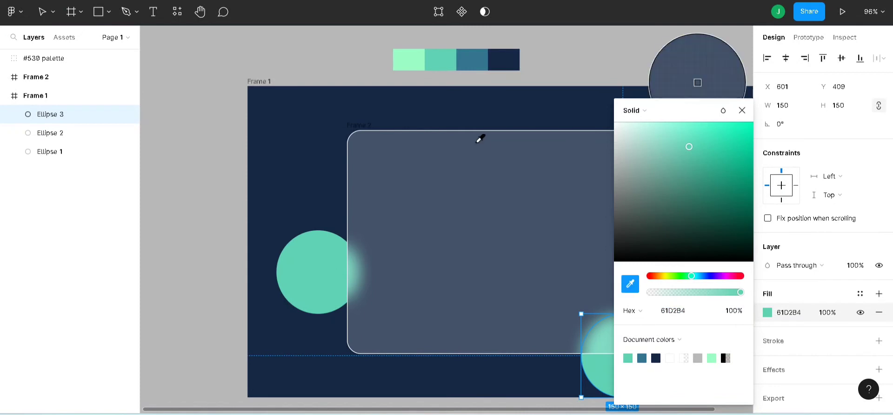
pyautogui.click(412, 64)
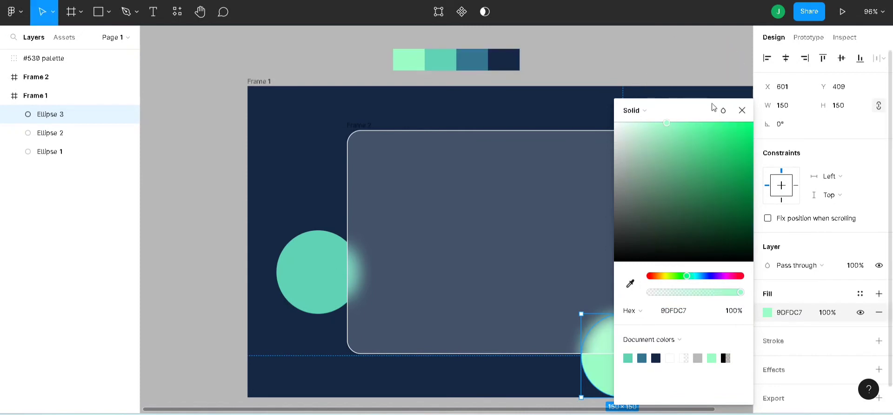
pyautogui.click(742, 110)
# - Paste the copied chip graphic into the glass panel and place it in the left half at about X 69, Y 134
pyautogui.click(254, 82)
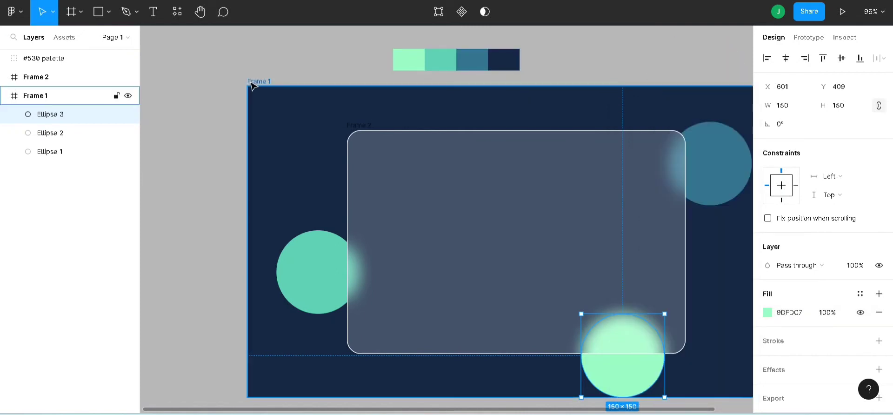
pyautogui.click(872, 11)
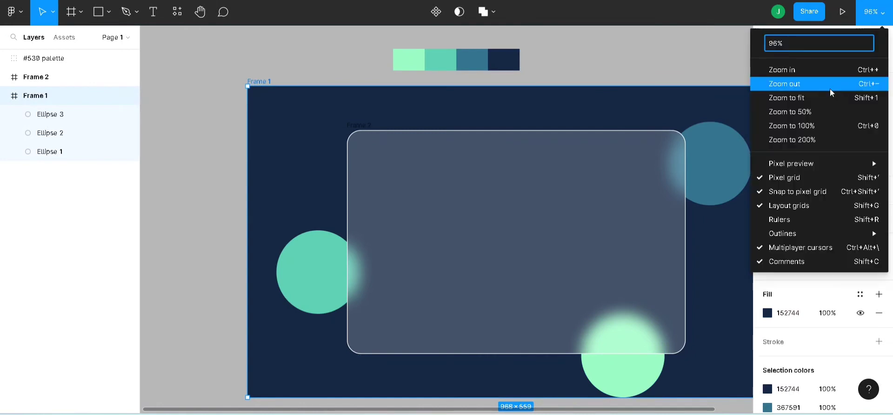
pyautogui.click(824, 97)
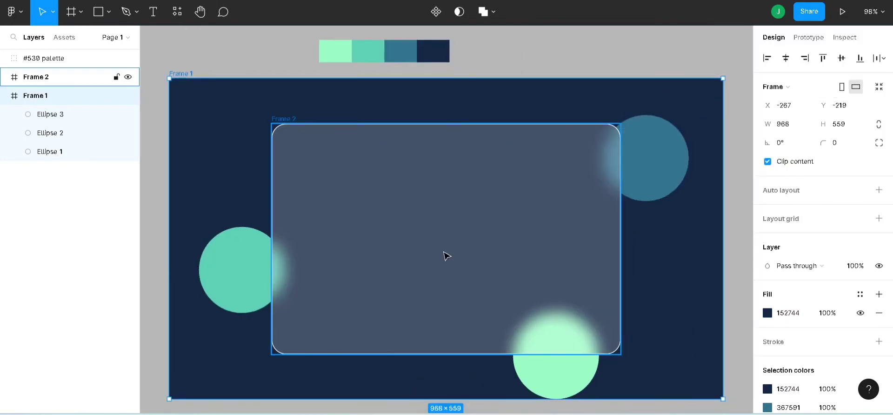
pyautogui.hotkey('ctrl', 'v')
pyautogui.moveTo(202, 114); pyautogui.dragTo(342, 223)
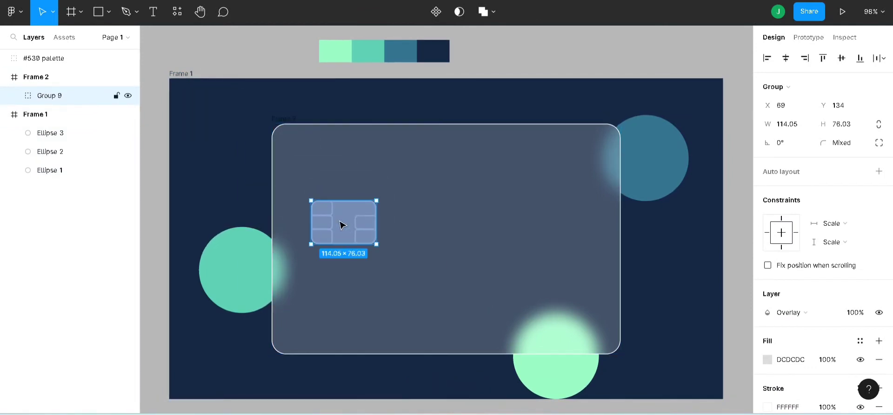
# - Add a layout grid to the glass panel, change it to columns and set the count to 10
pyautogui.click(284, 117)
pyautogui.click(282, 120)
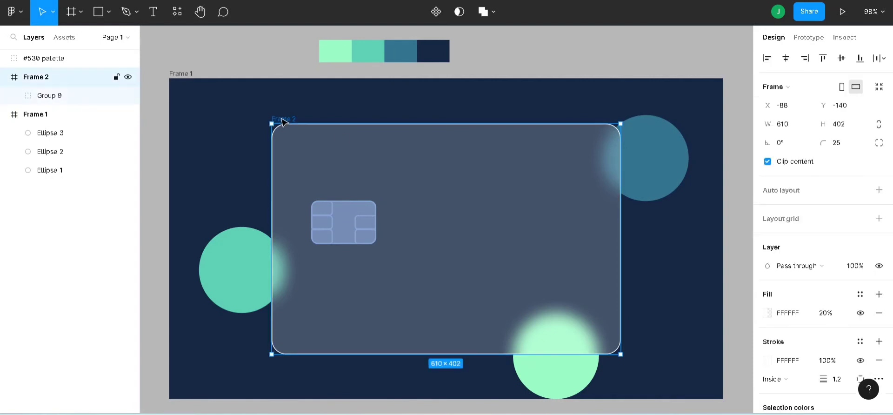
pyautogui.click(878, 219)
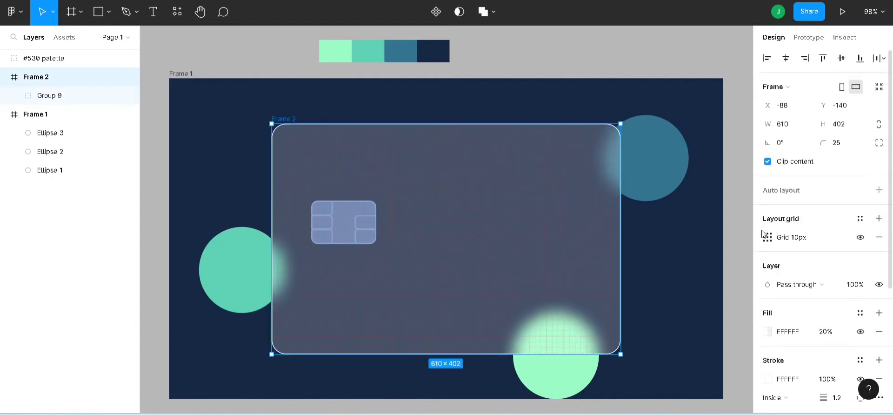
pyautogui.click(765, 238)
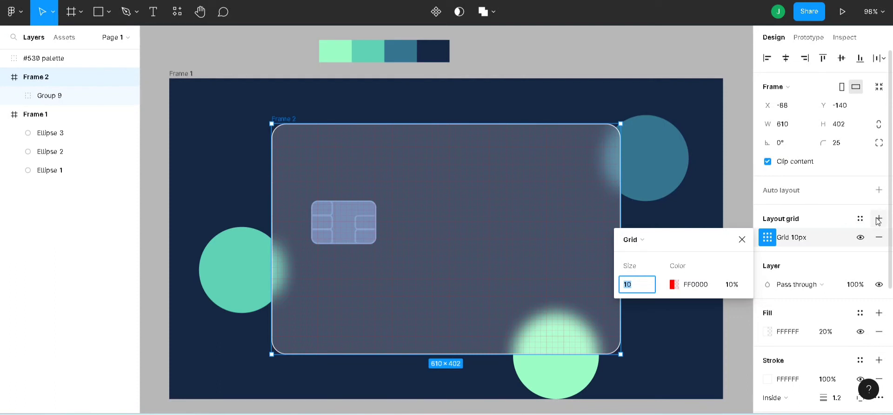
pyautogui.click(643, 239)
pyautogui.click(650, 254)
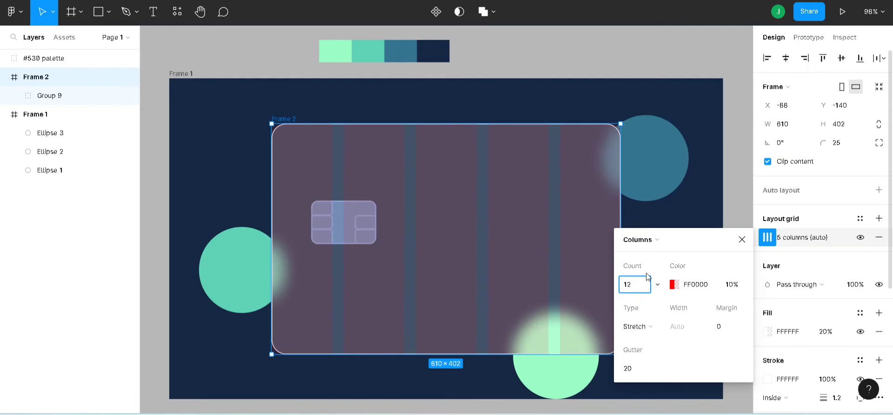
pyautogui.press('Return')
pyautogui.click(639, 286)
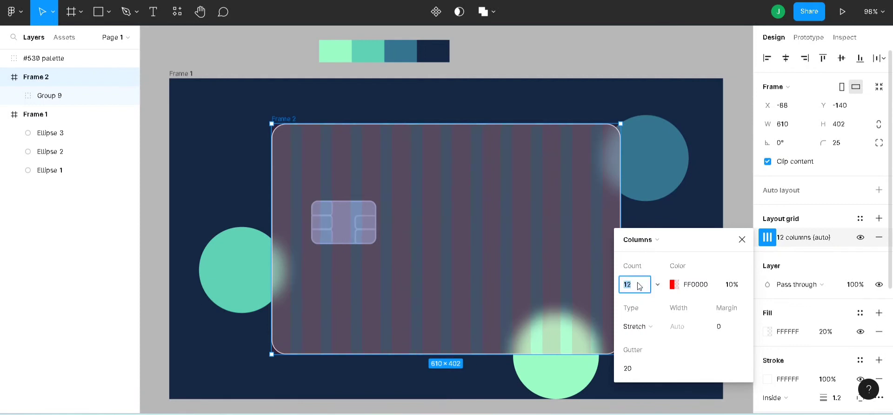
pyautogui.press('Return')
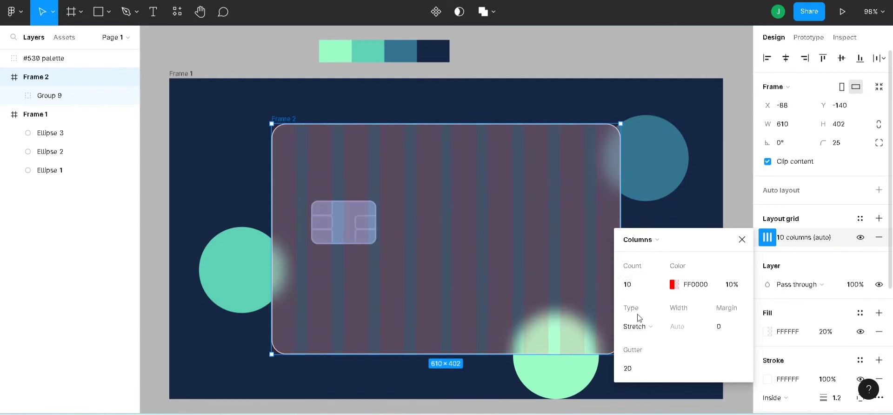
# - Centre the column grid with a column width of 20 and a gutter of 70
pyautogui.click(640, 329)
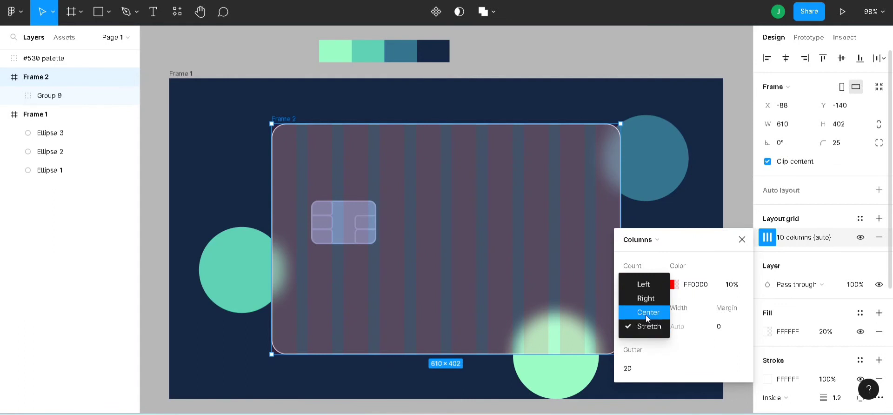
pyautogui.click(646, 312)
pyautogui.click(678, 329)
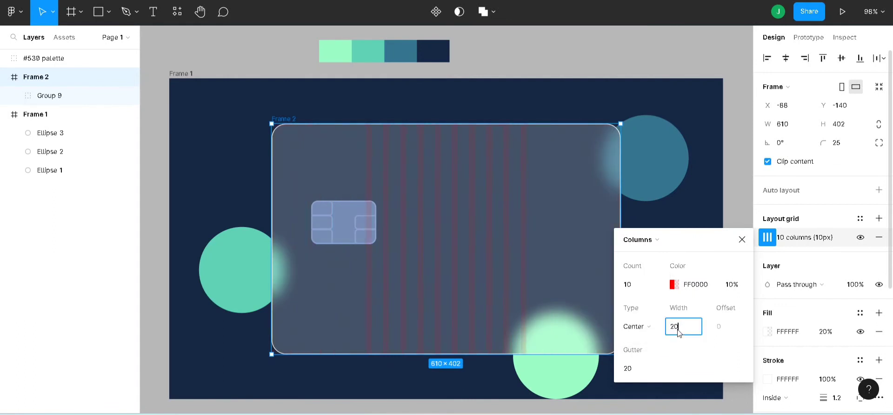
pyautogui.write('20')
pyautogui.press('Return')
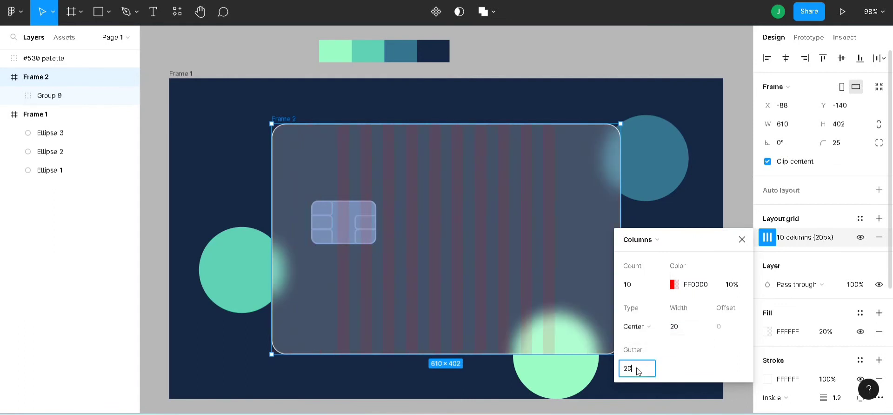
pyautogui.click(636, 367)
pyautogui.write('70')
pyautogui.press('Return')
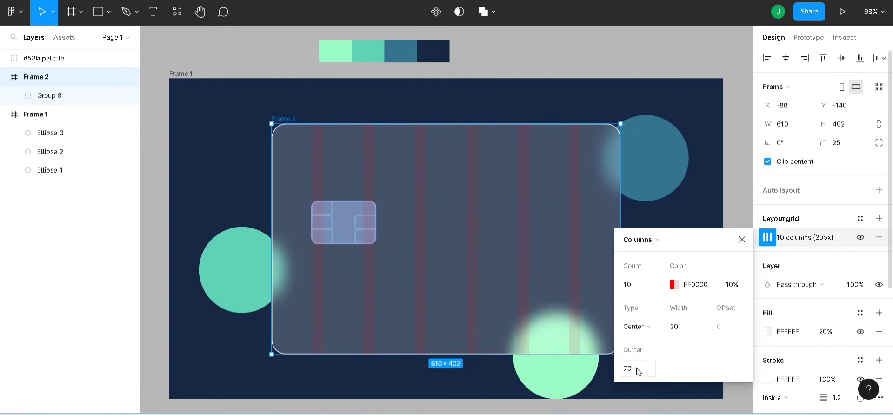
pyautogui.click(742, 239)
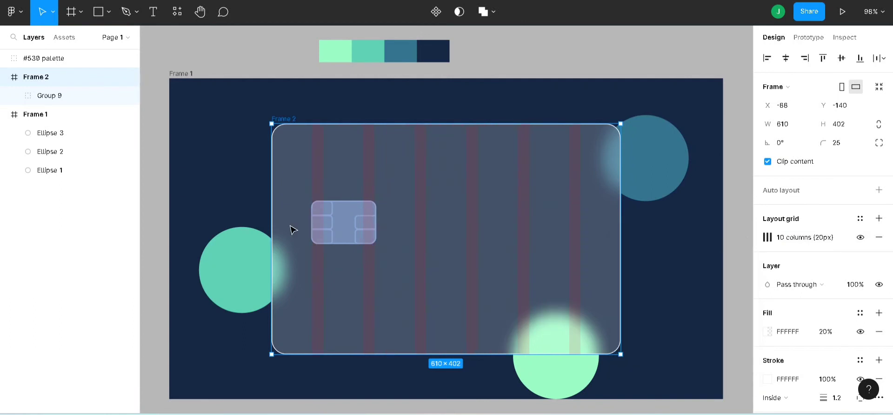
# - Move the chip graphic up and align its left edge with the first visible grid column, at X 70, Y 98
pyautogui.click(339, 228)
pyautogui.moveTo(338, 229); pyautogui.dragTo(337, 210)
pyautogui.press('+')
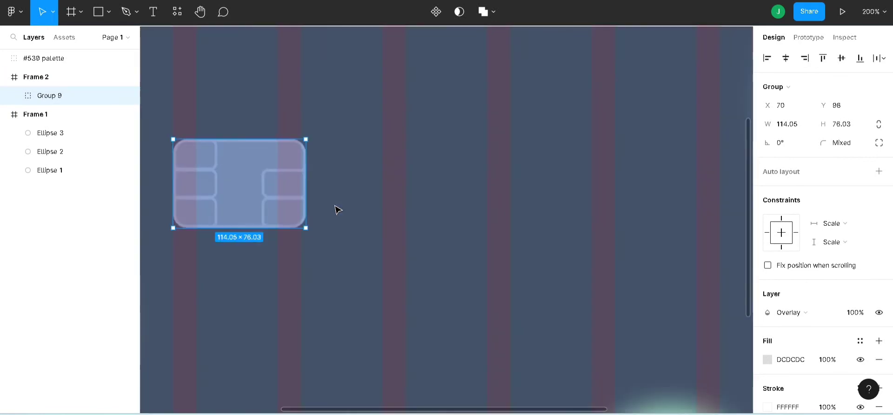
pyautogui.press('-')
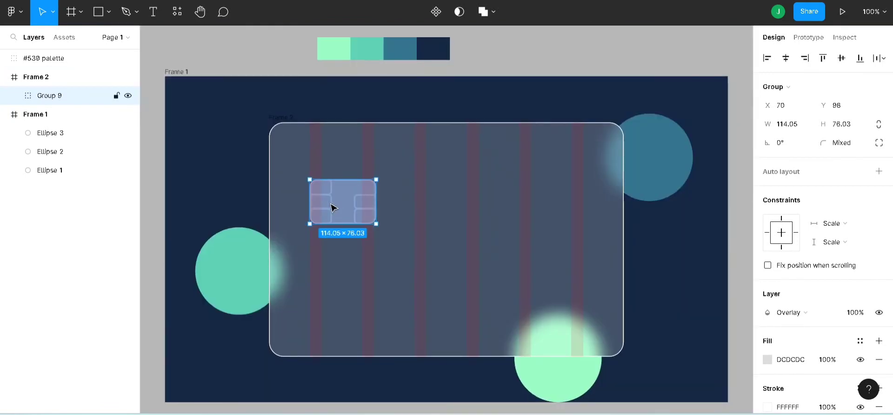
# - Add a text layer below the chip graphic and enter the sample card number in four groups
pyautogui.press('t')
pyautogui.click(390, 246)
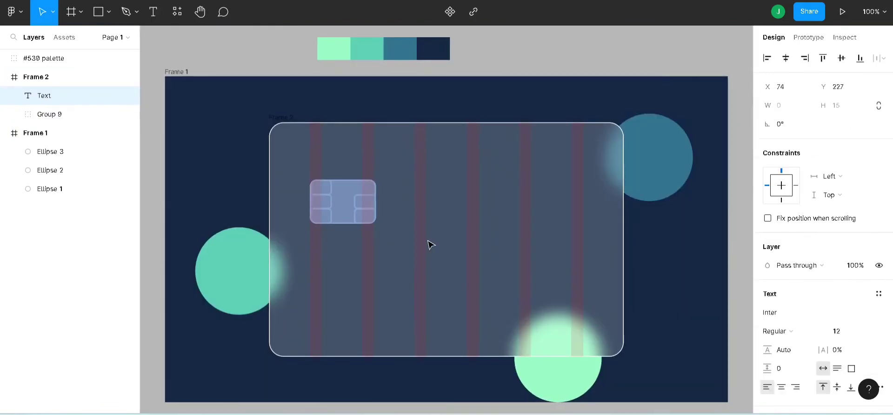
pyautogui.write('123')
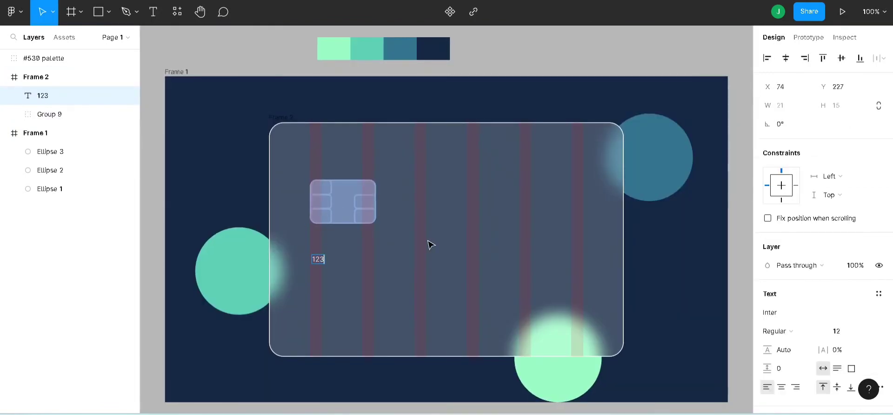
pyautogui.write('4 5678 9')
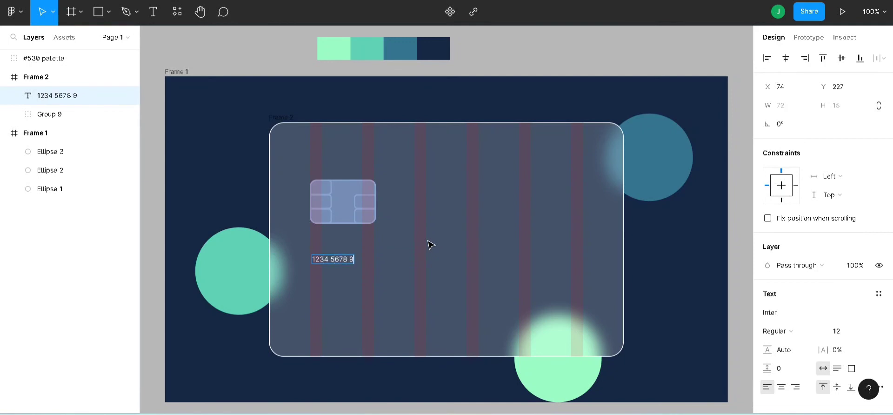
pyautogui.write('101 1213')
pyautogui.press('Escape')
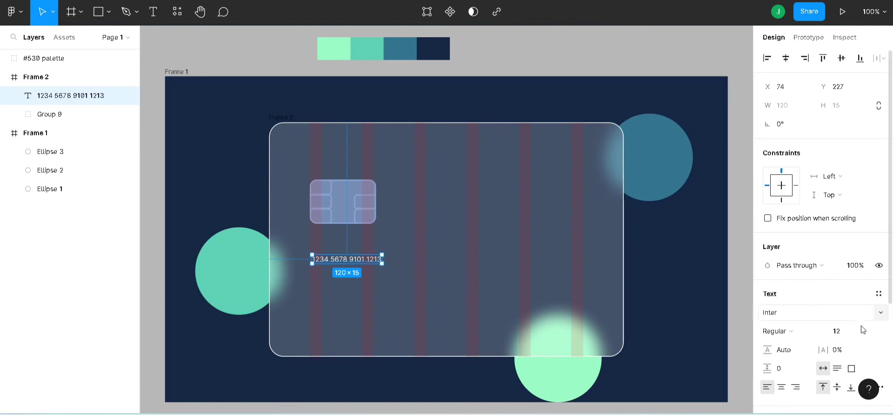
# - Set the card number's font size to 35 and align it with the chip's left edge at X 70, Y 213
pyautogui.click(849, 335)
pyautogui.write('50')
pyautogui.press('Return')
pyautogui.click(850, 340)
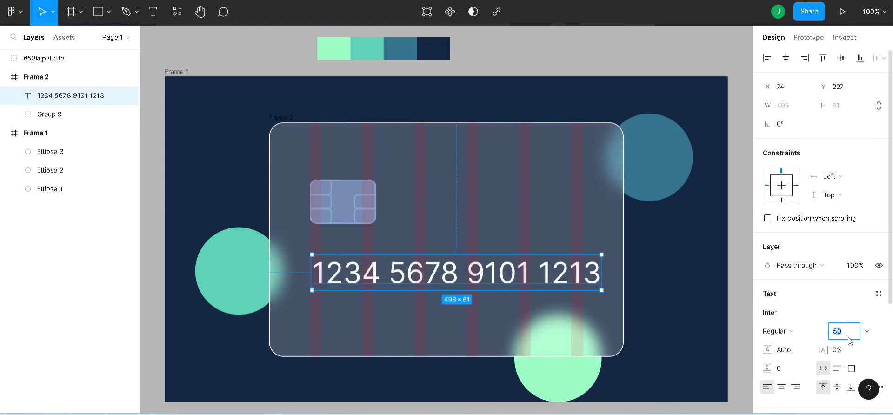
pyautogui.press('Return')
pyautogui.click(454, 265)
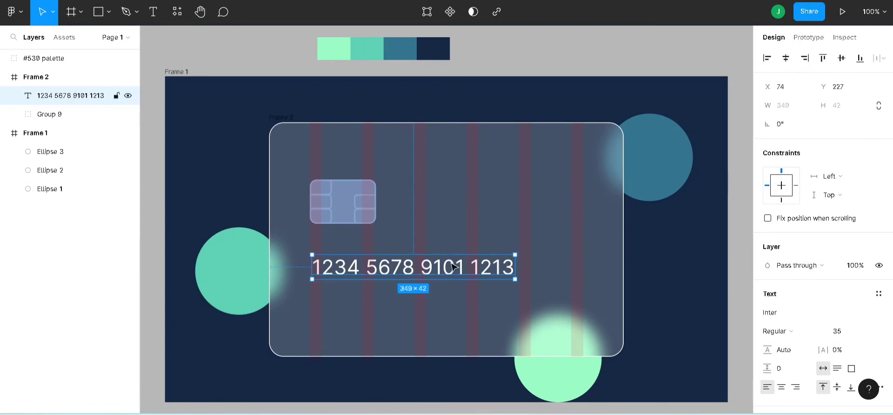
pyautogui.moveTo(449, 266); pyautogui.dragTo(448, 259)
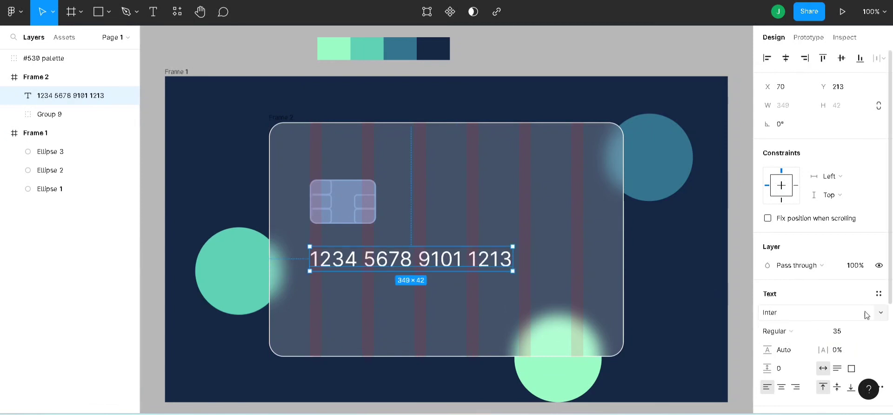
# - Reduce the card number text's white fill opacity to 50%
pyautogui.scroll(-3, 860, 269)
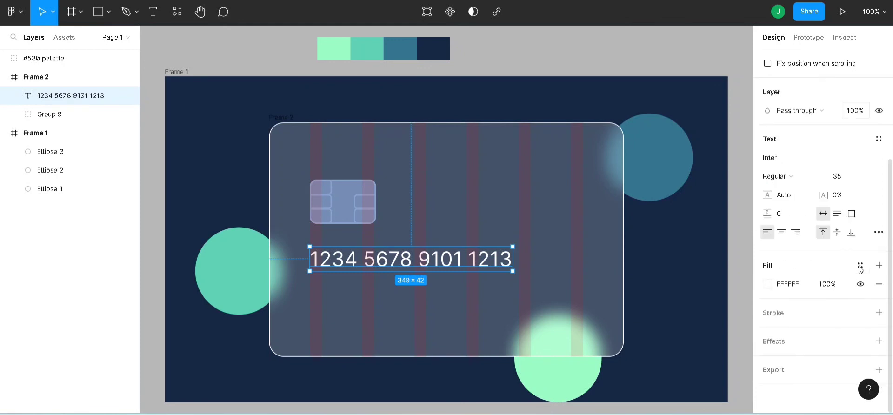
pyautogui.click(829, 289)
pyautogui.write('50')
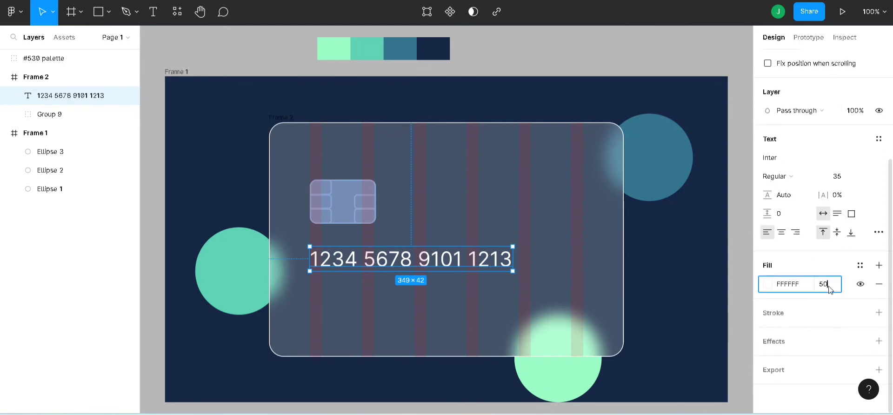
pyautogui.press('Return')
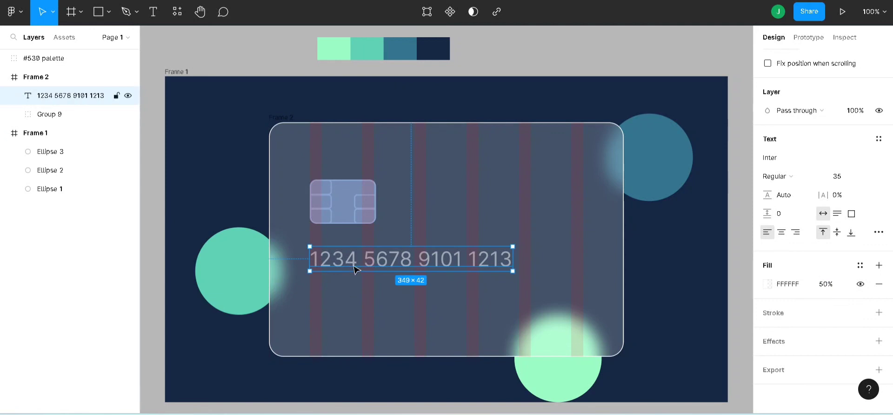
# - Duplicate the card number text directly below and replace the copy's content with the cardholder's full name in capitals
pyautogui.hotkey('ctrl', 'd')
pyautogui.moveTo(355, 269); pyautogui.dragTo(347, 312)
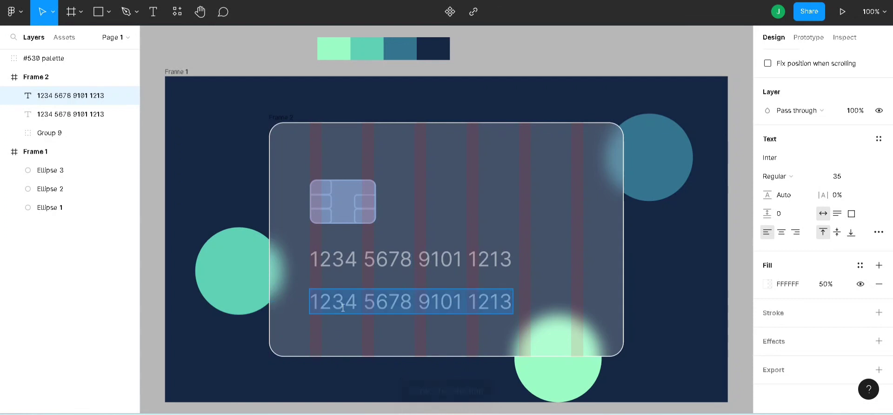
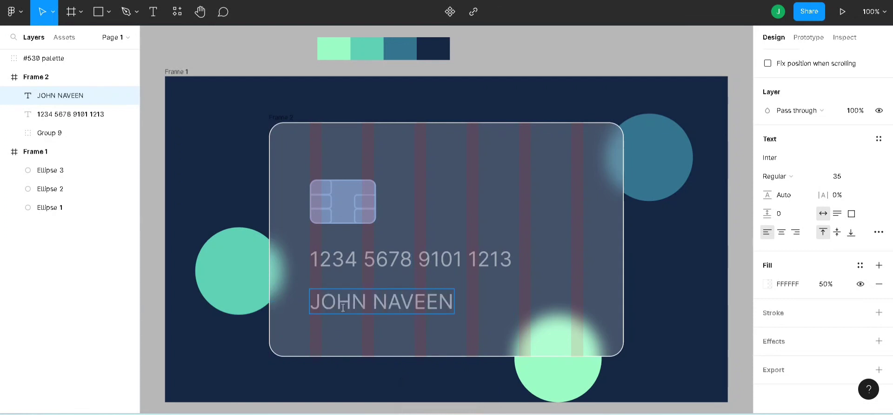
pyautogui.press('Escape')
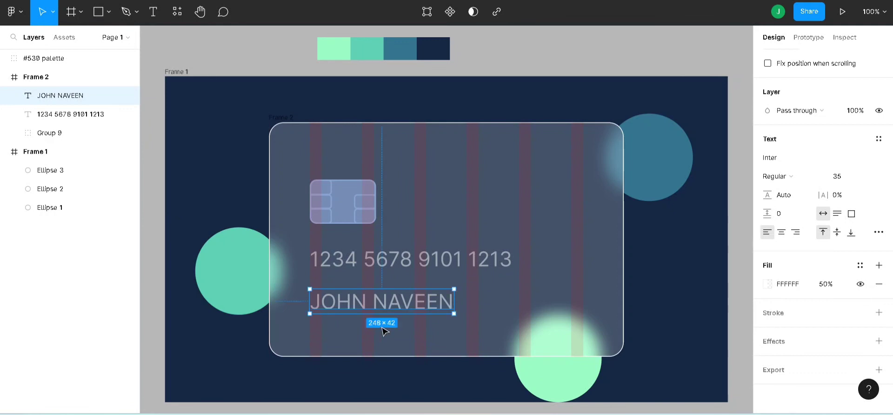
# - Set the cardholder name's font size to 25 and move it slightly lower, keeping its left alignment
pyautogui.click(854, 182)
pyautogui.press('Return')
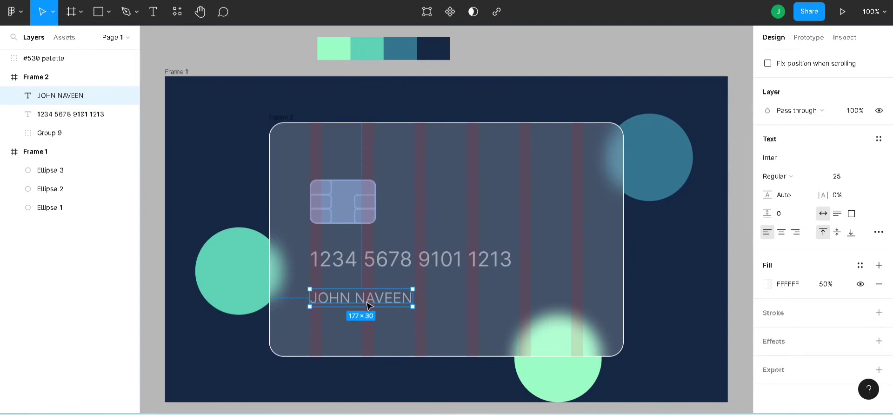
pyautogui.moveTo(367, 305); pyautogui.dragTo(369, 312)
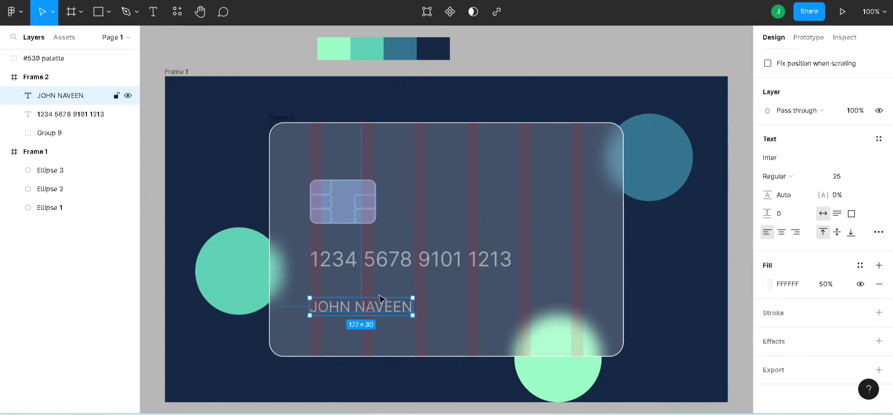
# - Add the expiry date 12/99 from a copy of the cardholder name, on the same row and right-aligned to the last visible grid column
pyautogui.hotkey('ctrl', 'd')
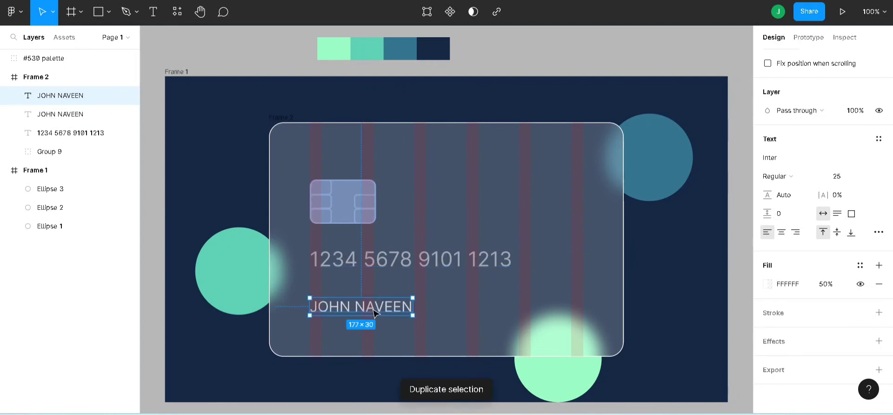
pyautogui.moveTo(377, 313); pyautogui.dragTo(544, 311)
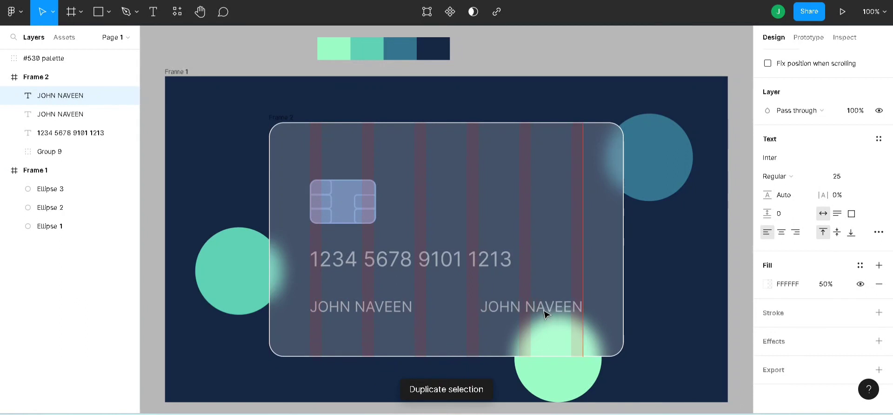
pyautogui.doubleClick(545, 310)
pyautogui.write('12')
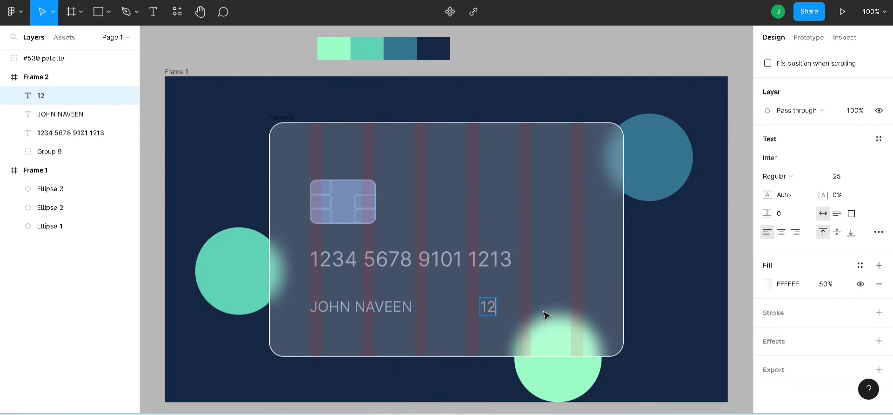
pyautogui.write('/99')
pyautogui.press('Escape')
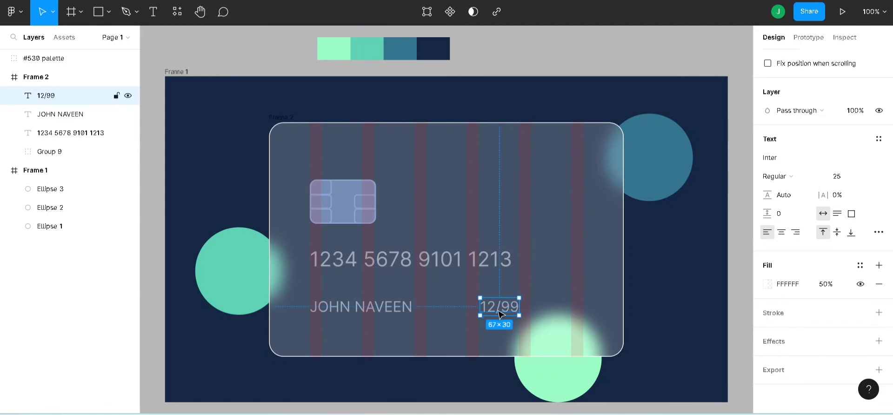
pyautogui.moveTo(506, 313); pyautogui.dragTo(565, 312)
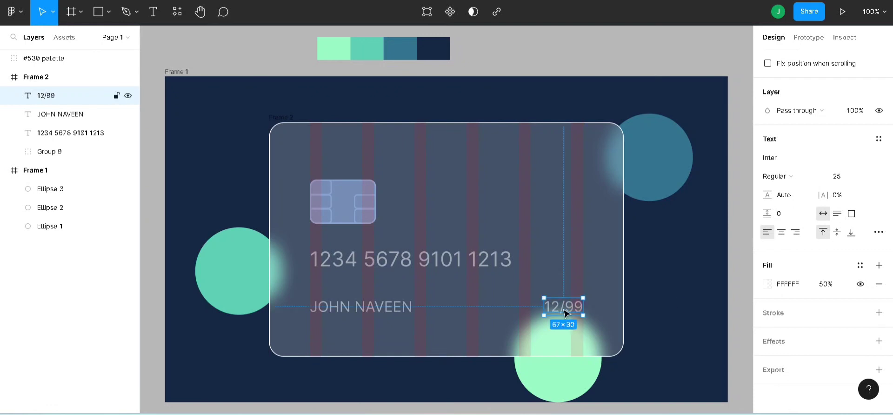
pyautogui.click(739, 296)
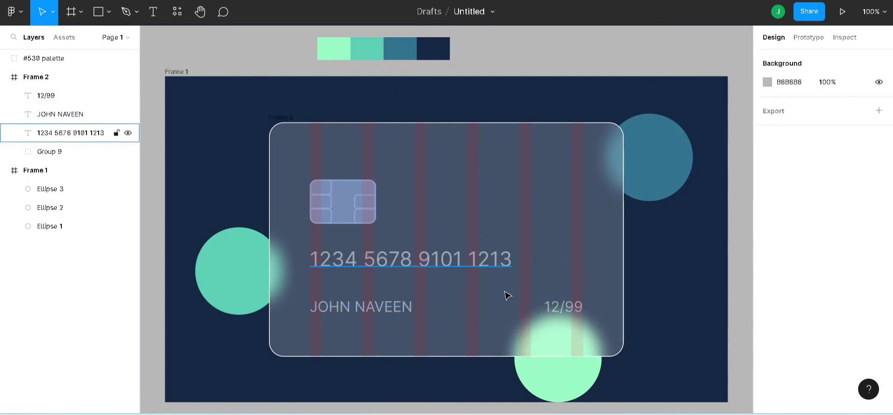
# - Remove the 10-column layout grid from the glass card frame and leave nothing selected
pyautogui.click(176, 71)
pyautogui.click(256, 54)
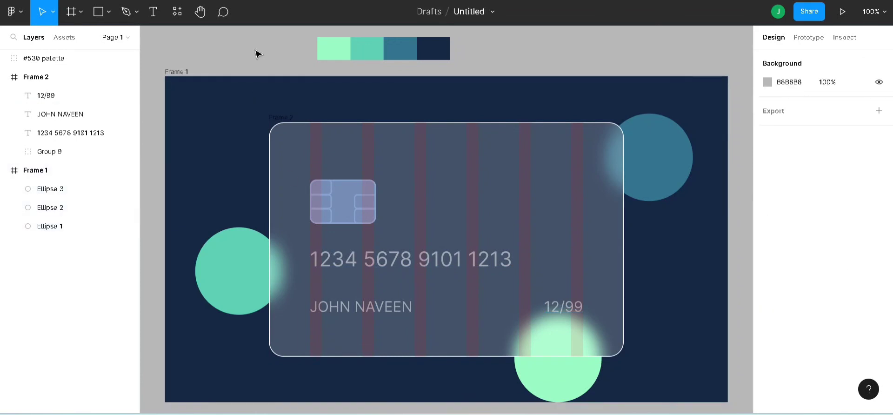
pyautogui.click(286, 119)
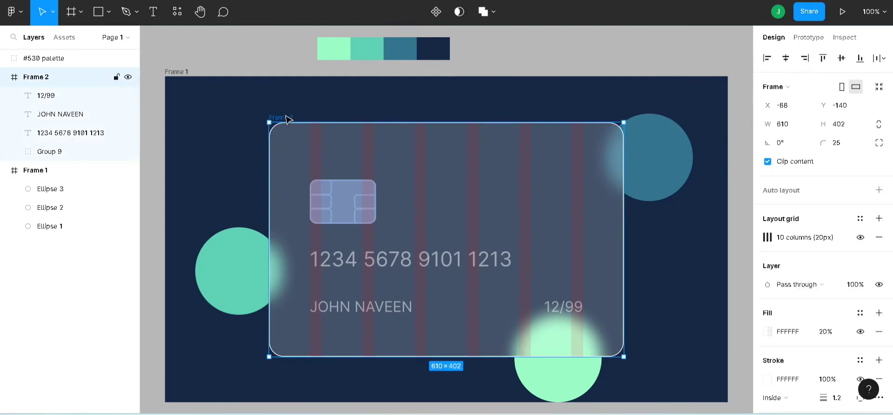
pyautogui.click(877, 240)
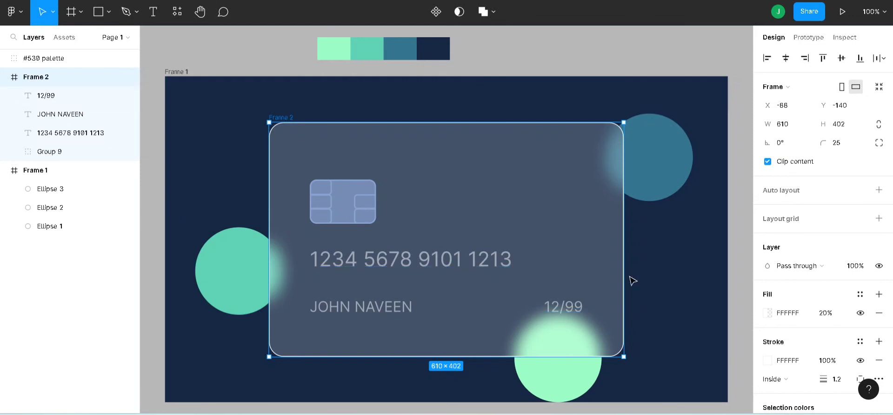
pyautogui.click(568, 311)
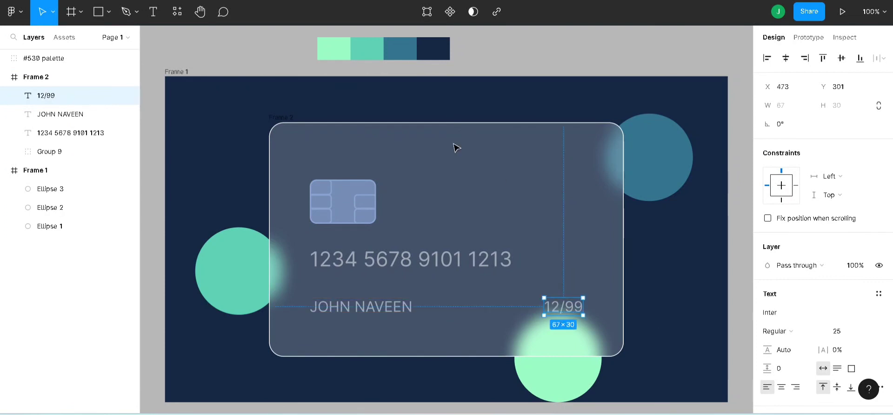
pyautogui.click(523, 57)
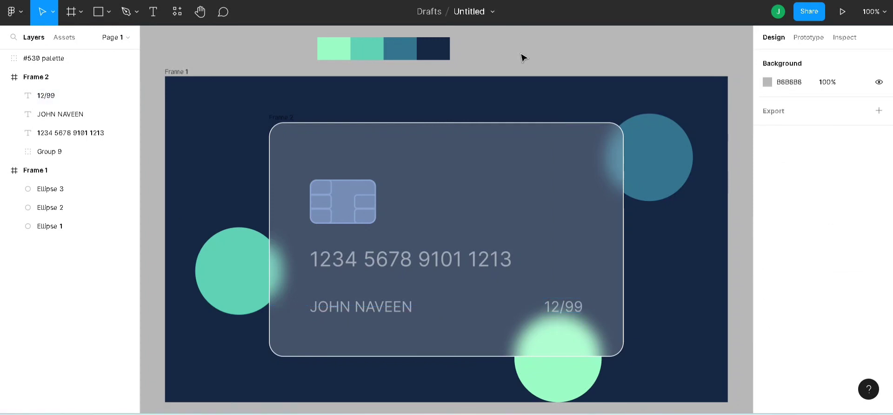